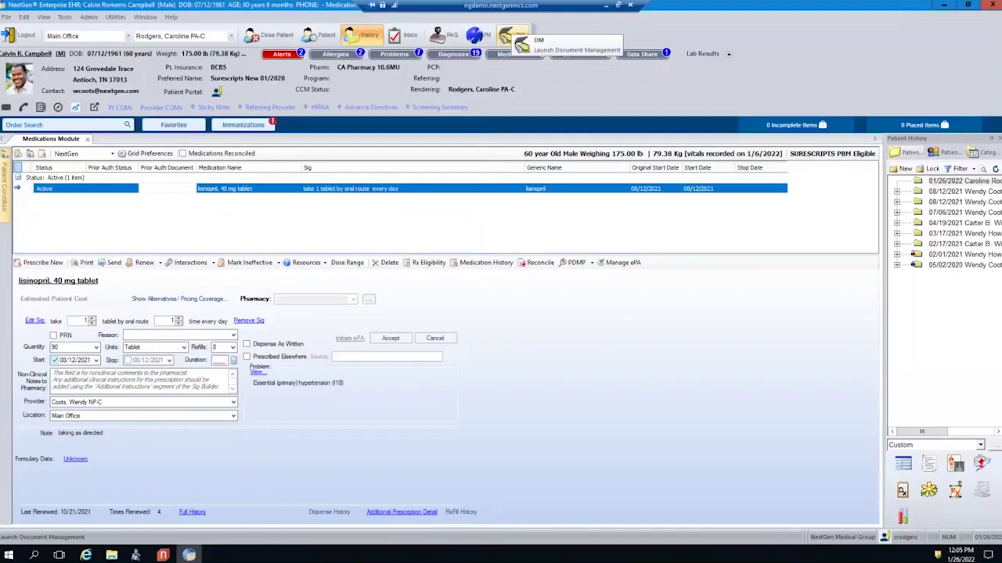
click(516, 37)
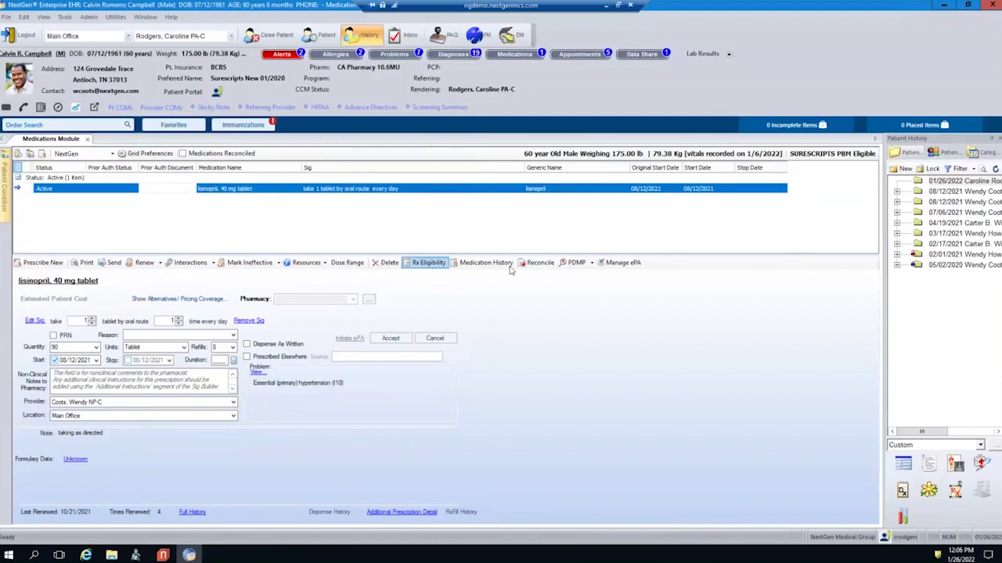
mouse_move(864, 159)
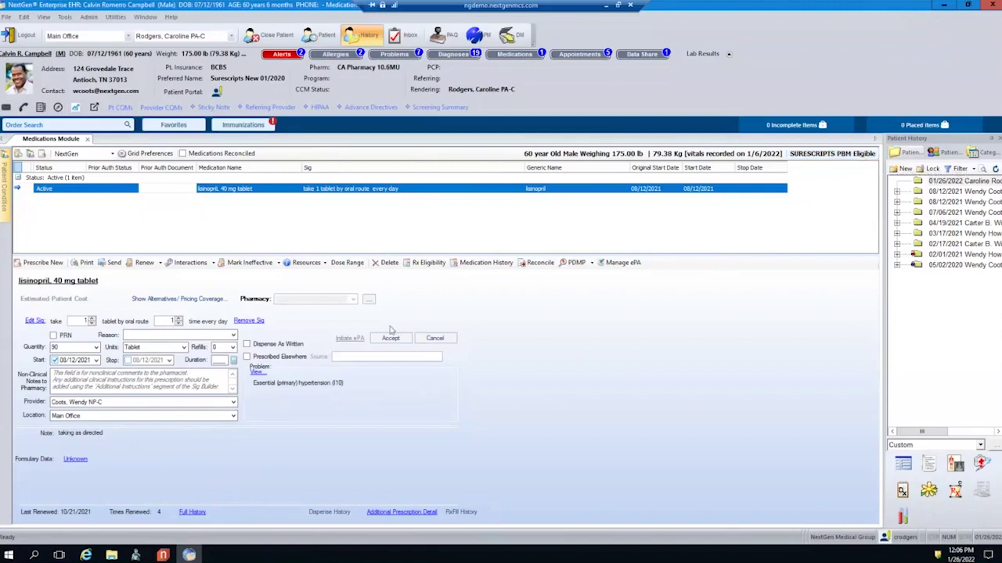
Start a new prescription for NexIUM 40 mg oral capsule, delayed release, found by searching medications for nexium.
click(43, 263)
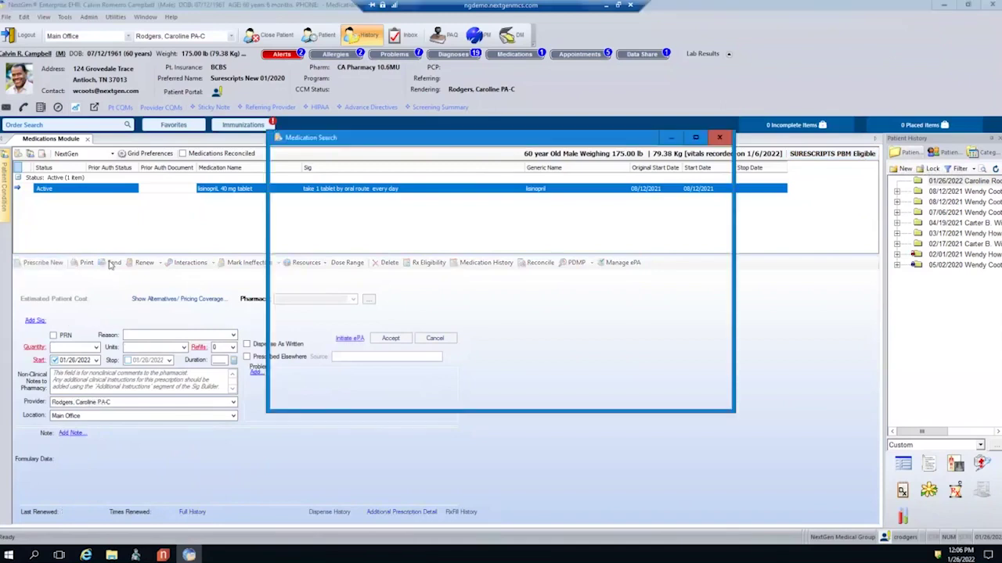
text(nex)
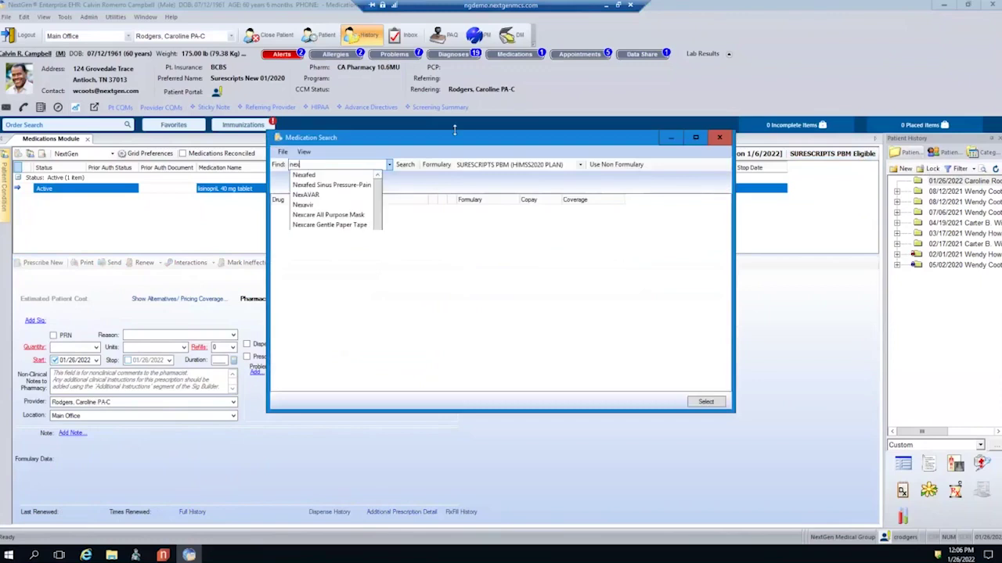
text(ium)
key(Return)
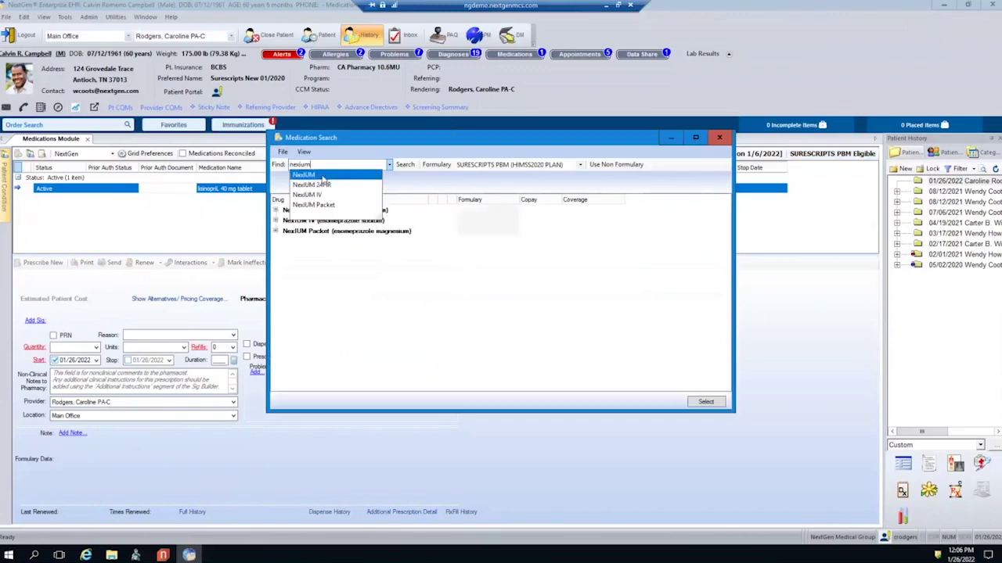
click(276, 212)
click(323, 231)
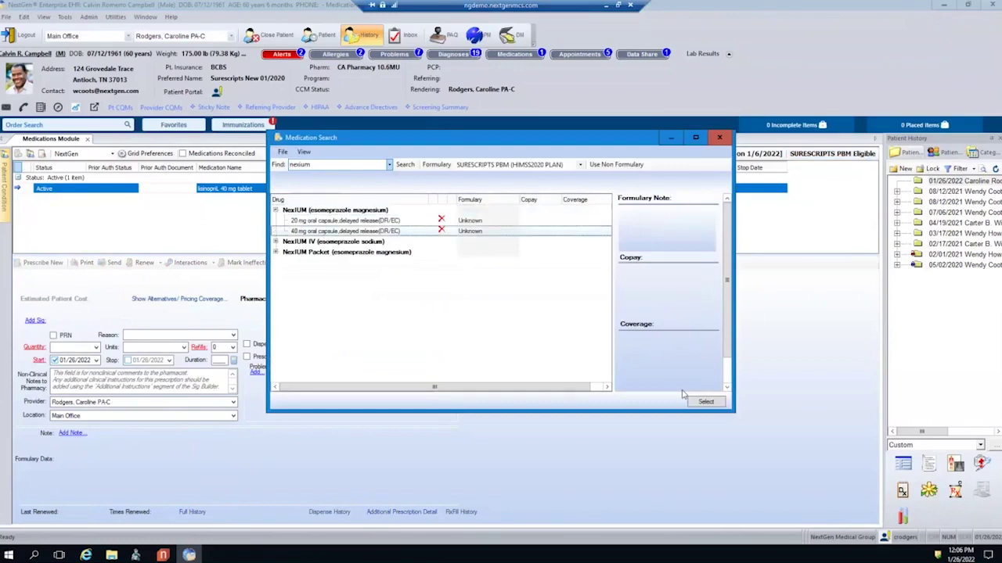
click(720, 403)
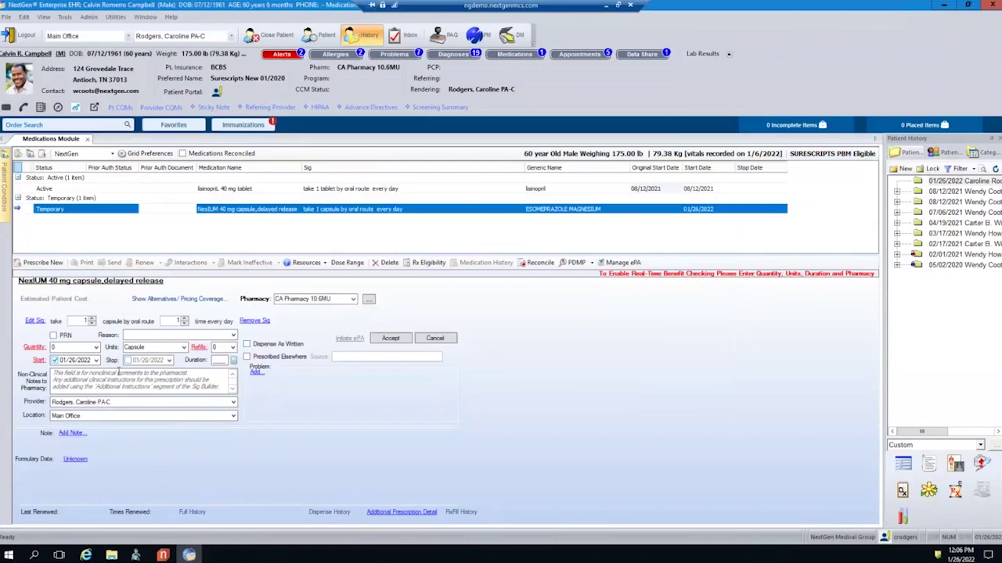
Set the NexIUM prescription's quantity to 30 and its duration to 30 days.
click(70, 345)
key(BackSpace)
text(30)
click(216, 360)
text(30)
click(195, 385)
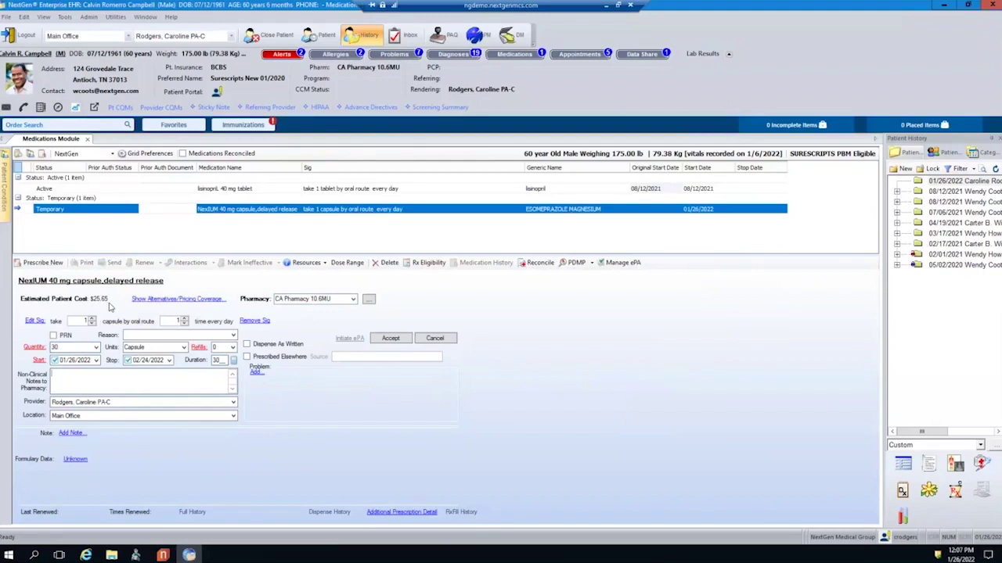
Review the pricing alternatives for NexIUM and replace it with the retail omeprazole 40 mg option.
click(185, 301)
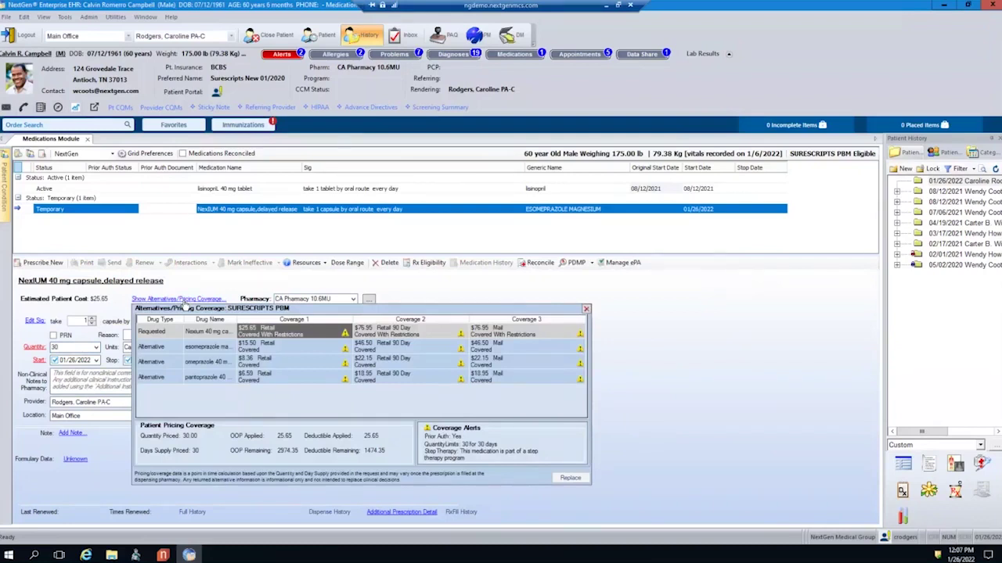
click(270, 365)
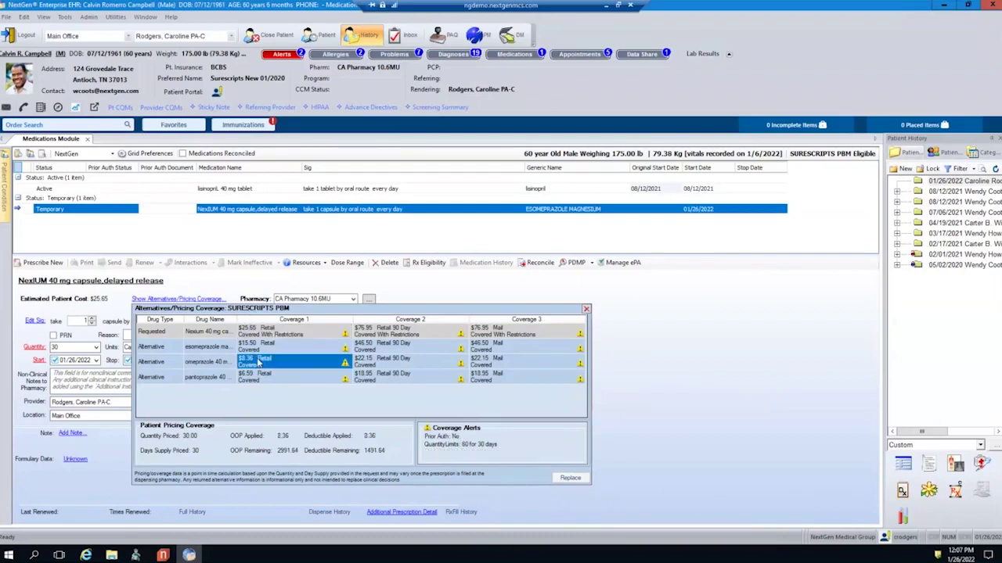
click(569, 478)
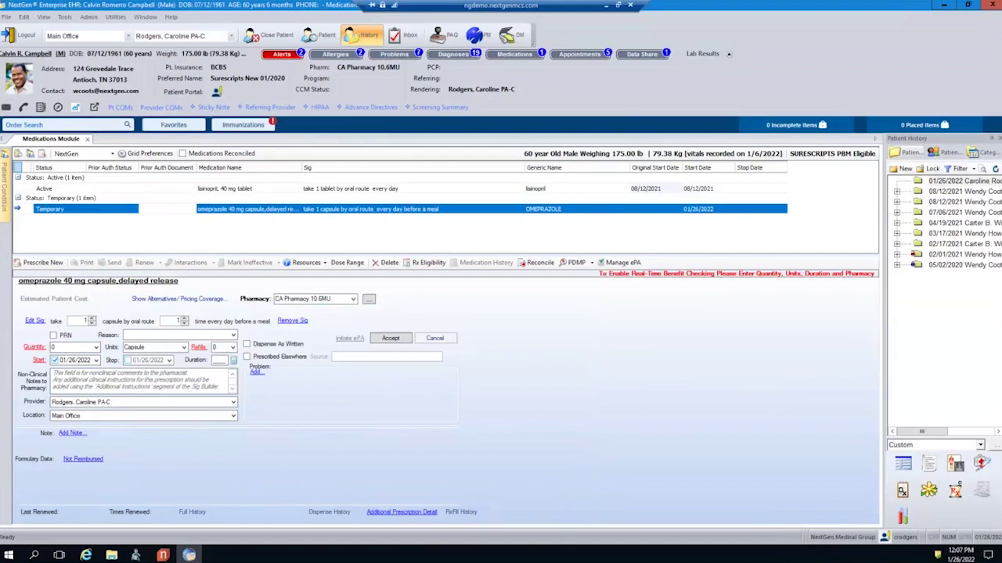
Set the omeprazole quantity to 30 and duration to 30 days, and accept the prescription.
click(70, 346)
text(30)
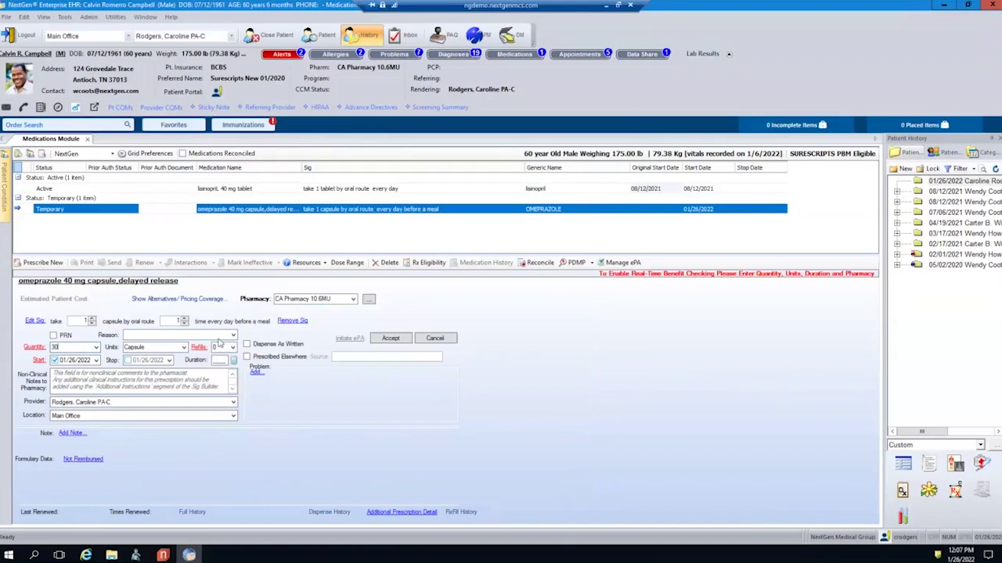
click(217, 359)
text(30)
key(Tab)
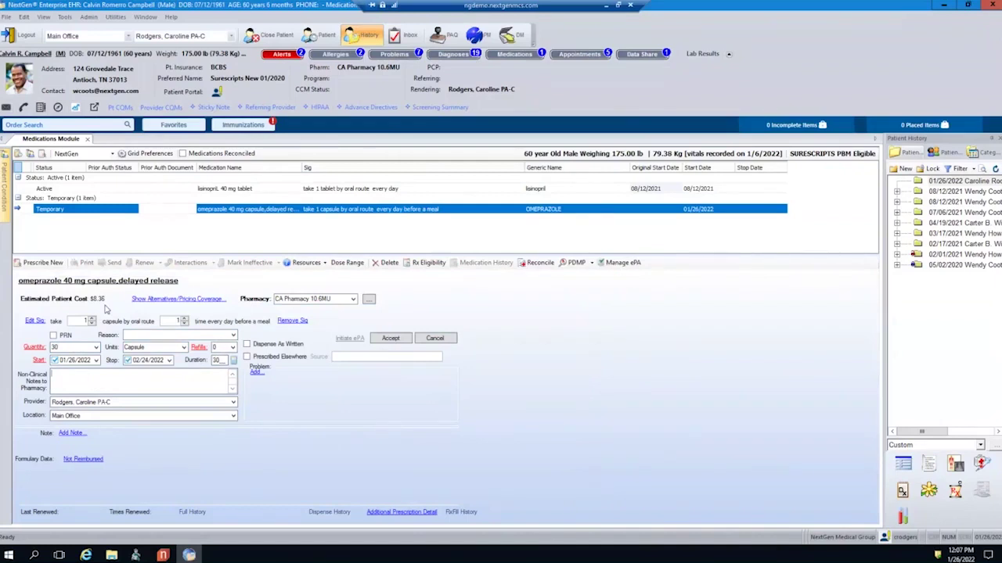
click(391, 340)
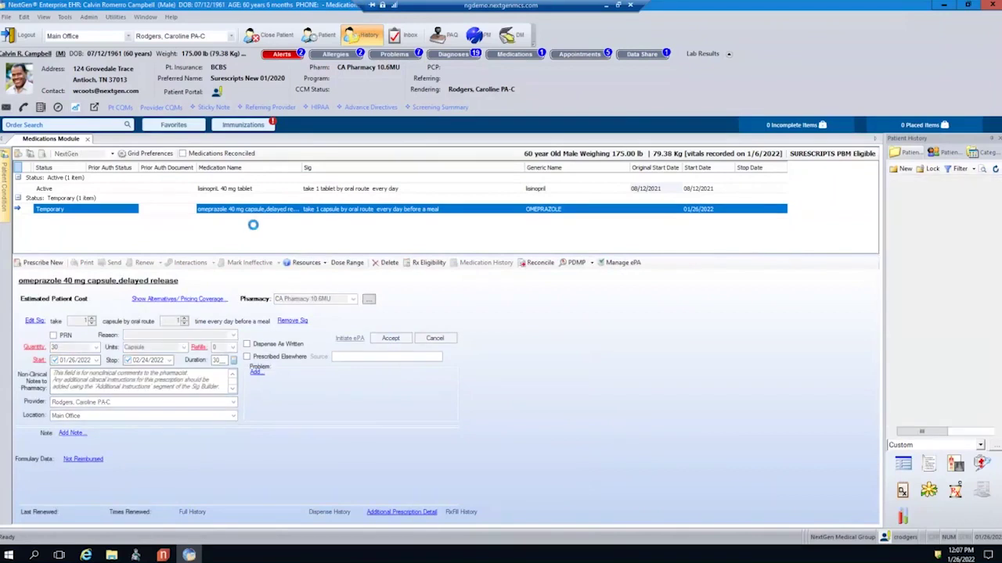
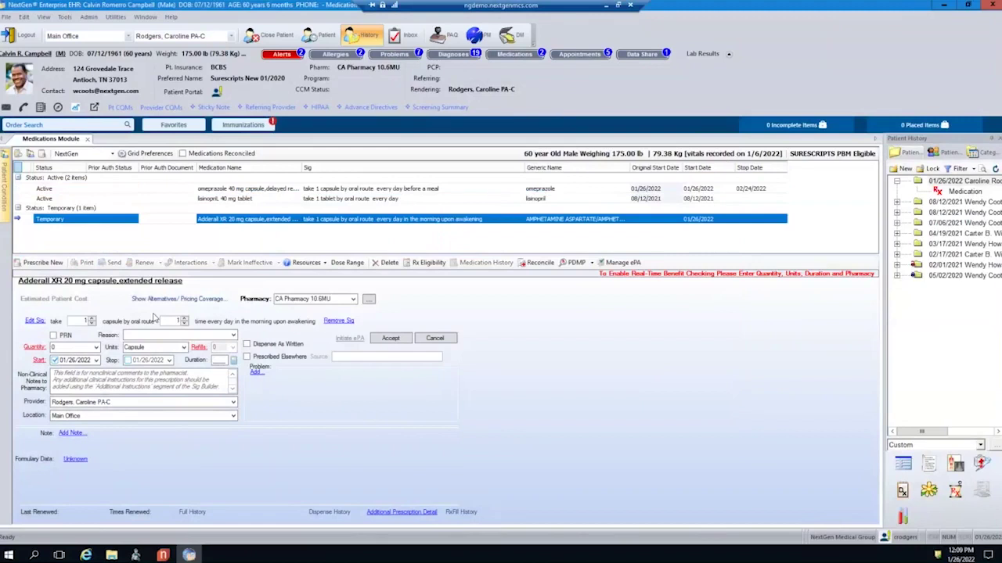
Set the Adderall XR 20 mg prescription's quantity to 30 and duration to 30 days, and check its alternatives and pricing coverage.
double_click(66, 347)
text(30)
click(216, 359)
text(30)
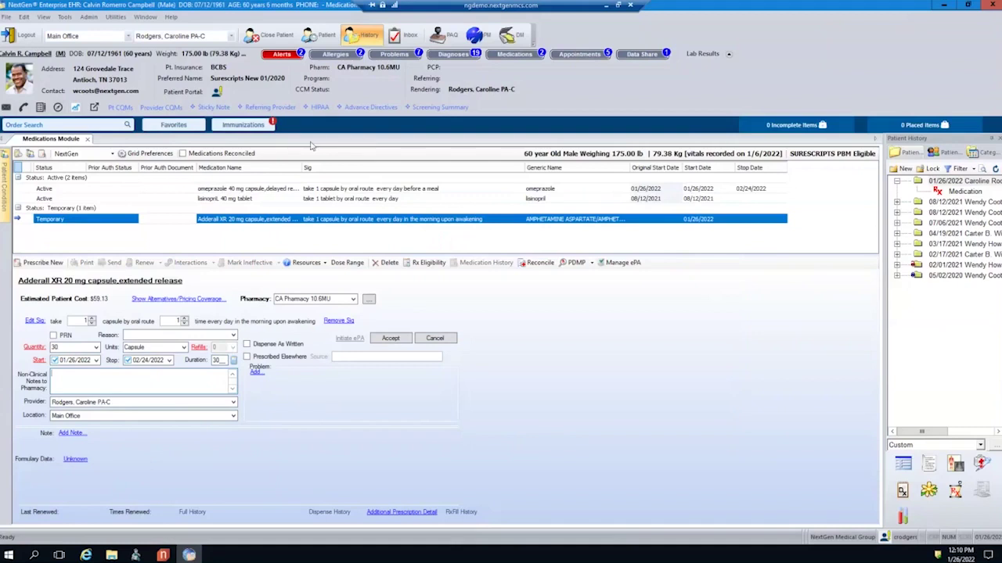
click(155, 300)
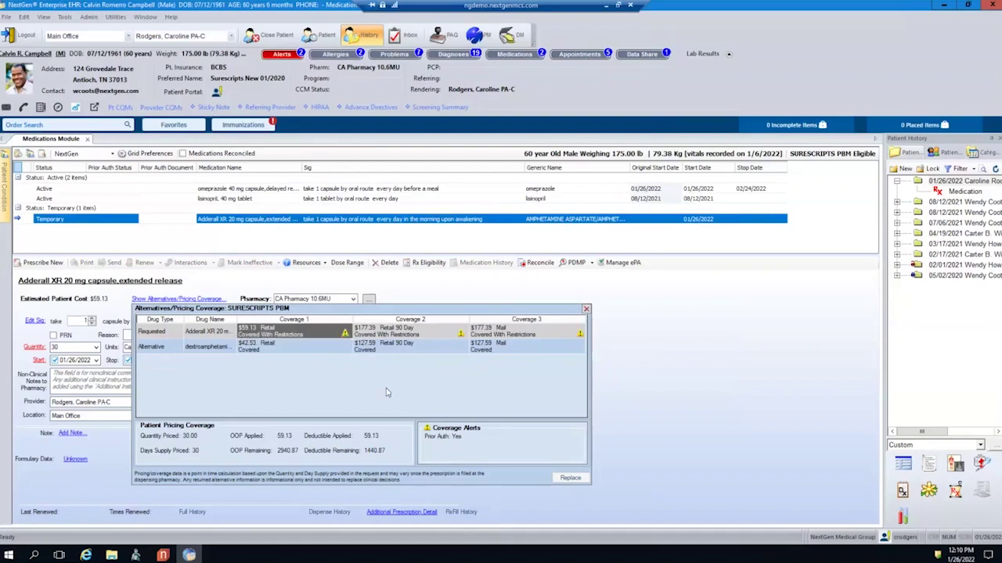
click(586, 309)
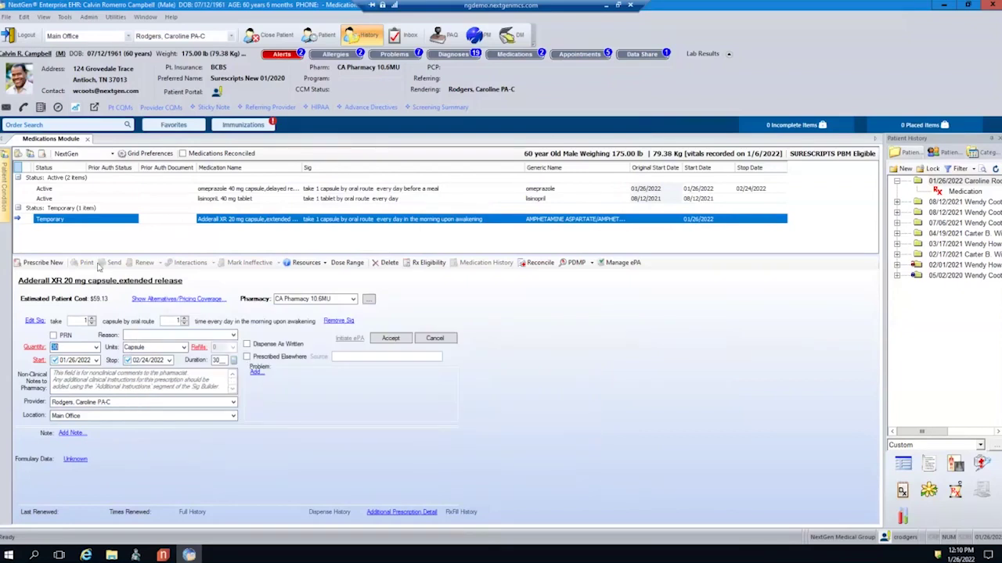
Link the attention-deficit hyperactivity disorder diagnosis (F90.8) to the Adderall XR prescription and accept it.
click(8, 181)
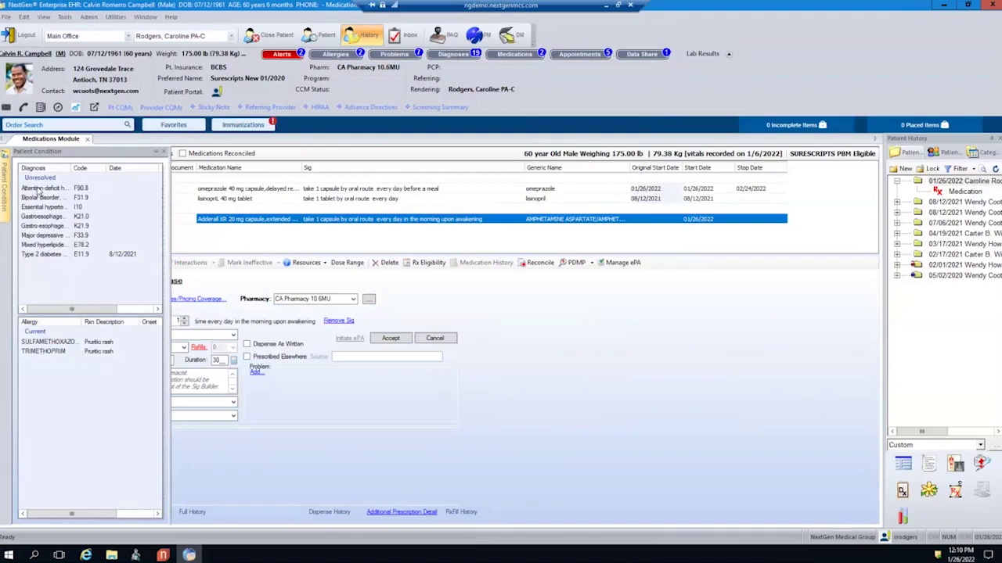
drag(37, 190, 278, 399)
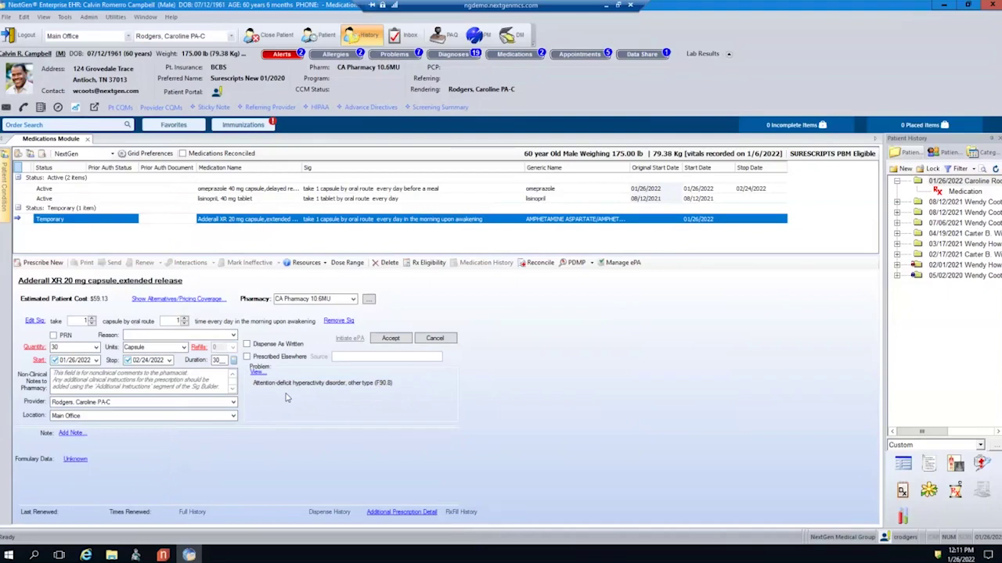
click(384, 338)
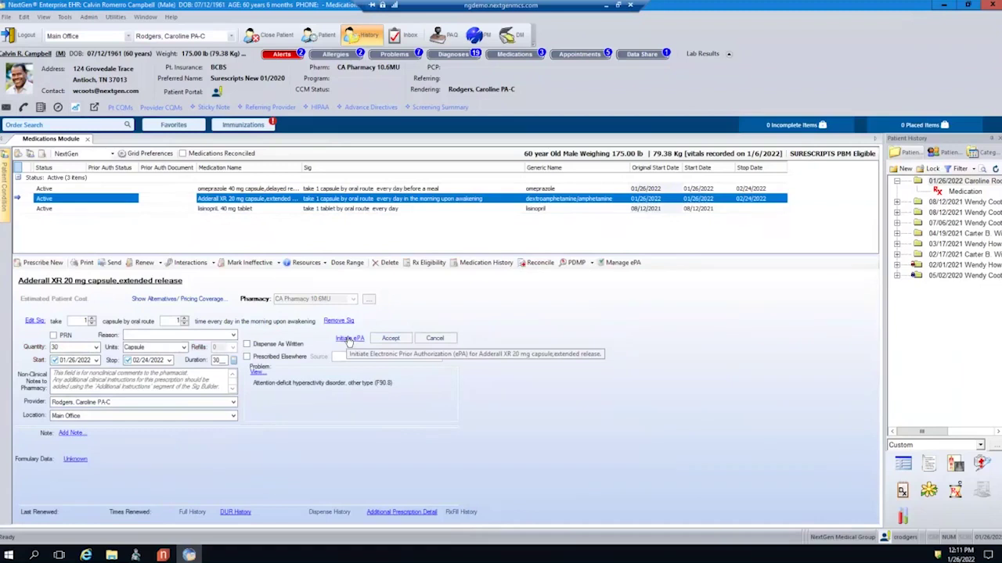
Initiate electronic prior authorization for Adderall XR, continuing despite its unknown formulary status.
click(349, 340)
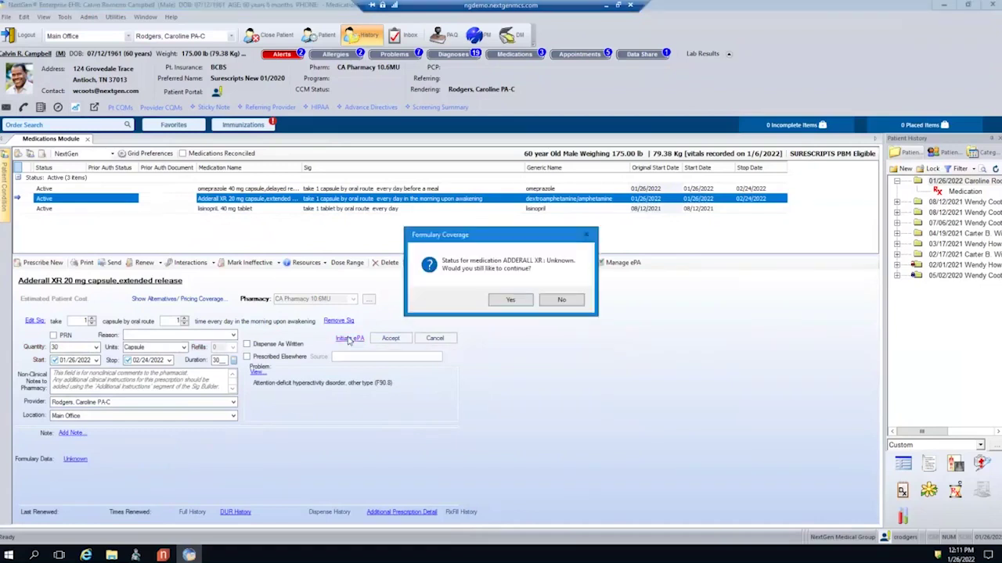
click(510, 302)
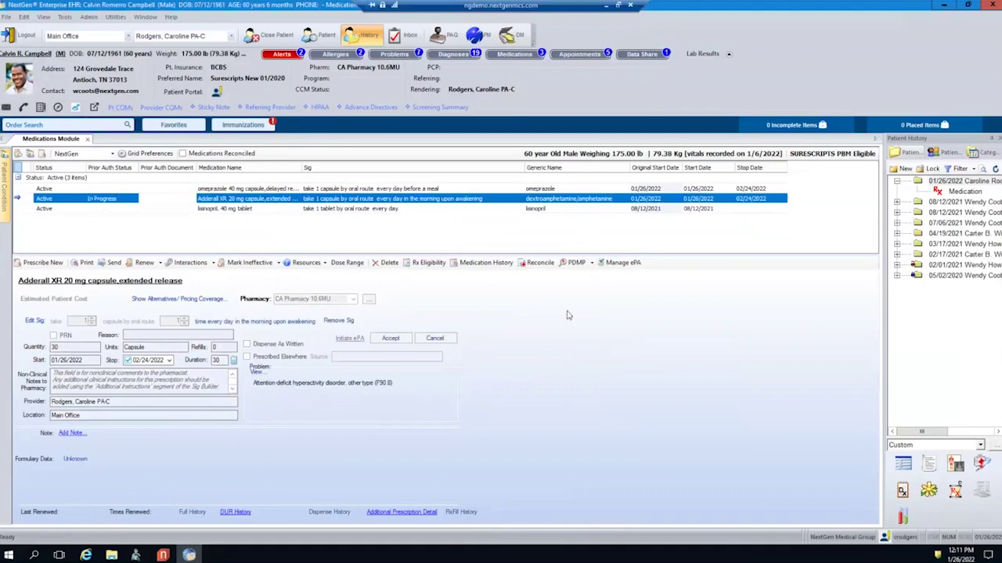
Review the worklist and task history in the electronic prior authorization manager, and close it.
click(622, 263)
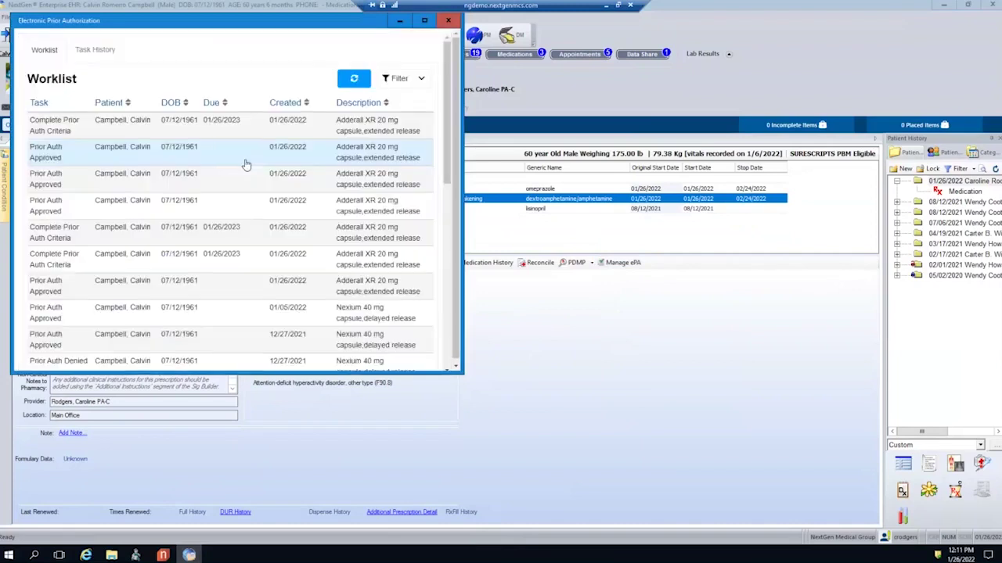
click(73, 213)
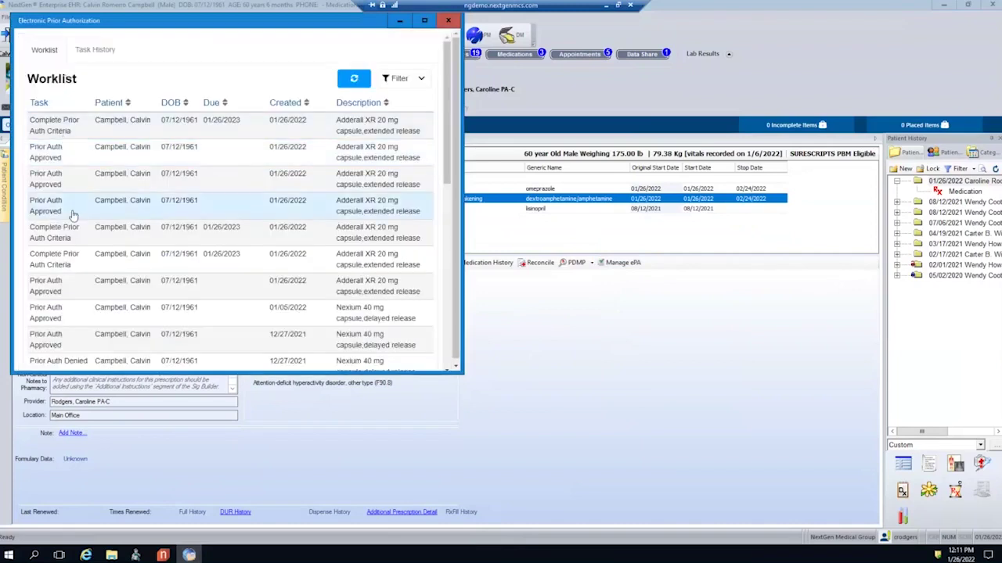
click(95, 50)
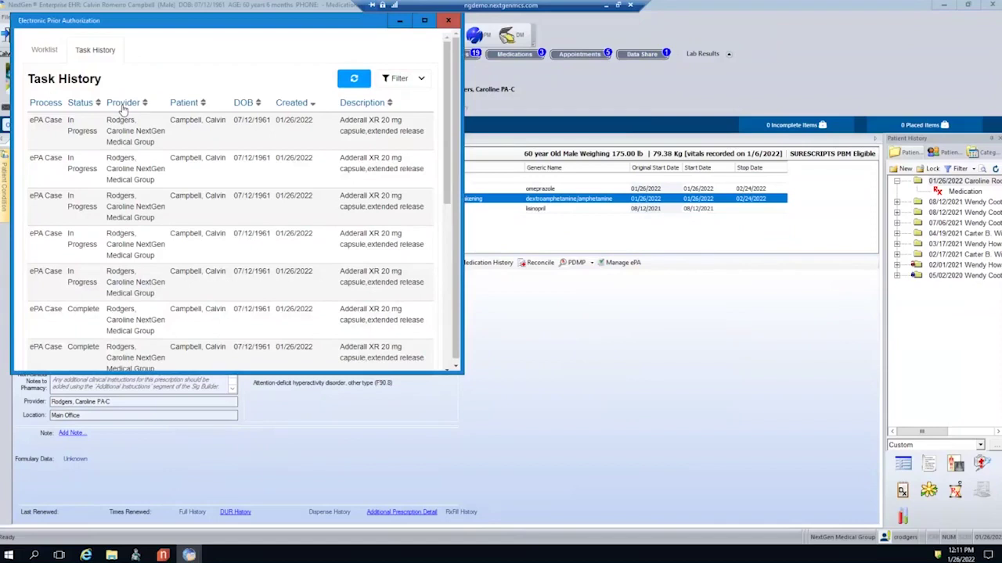
click(45, 52)
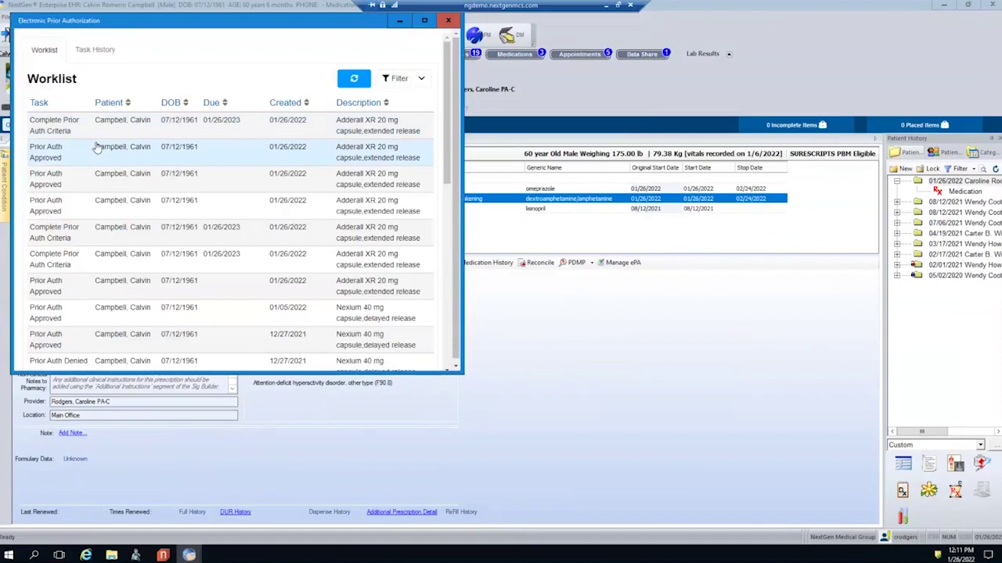
click(449, 21)
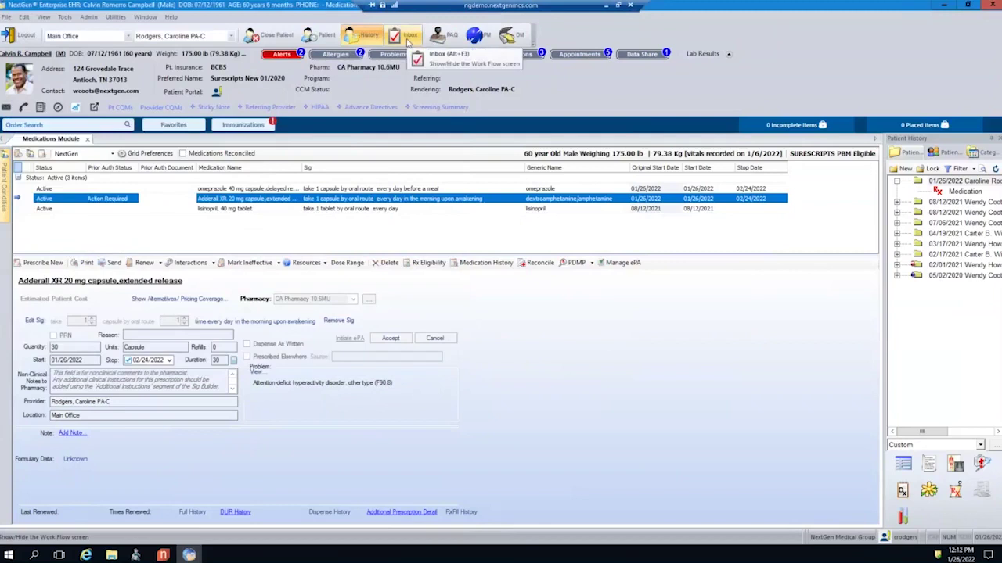
Open the inbox and view the pharmacy communication tasks followed by all clinical tasks.
click(407, 43)
click(246, 173)
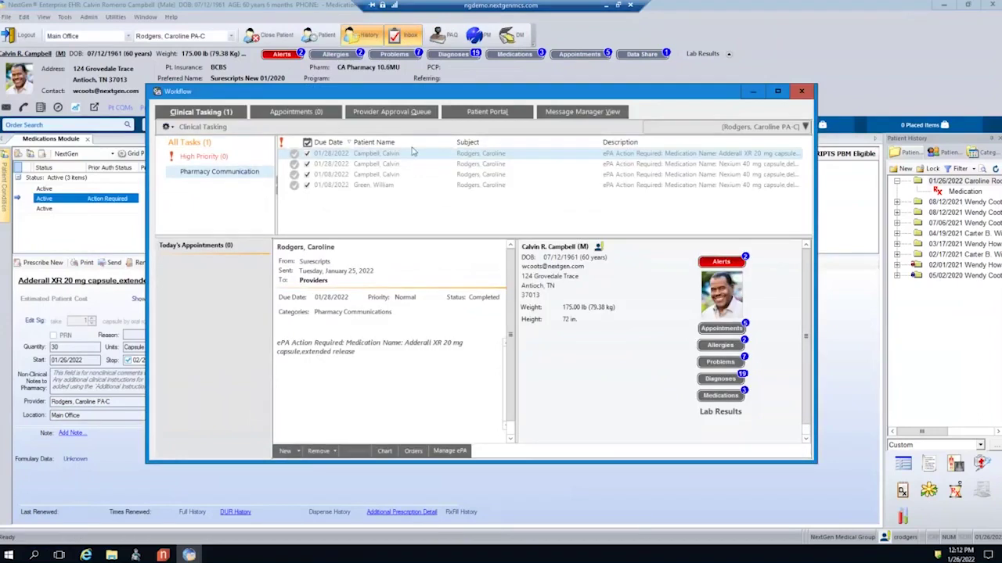
click(234, 144)
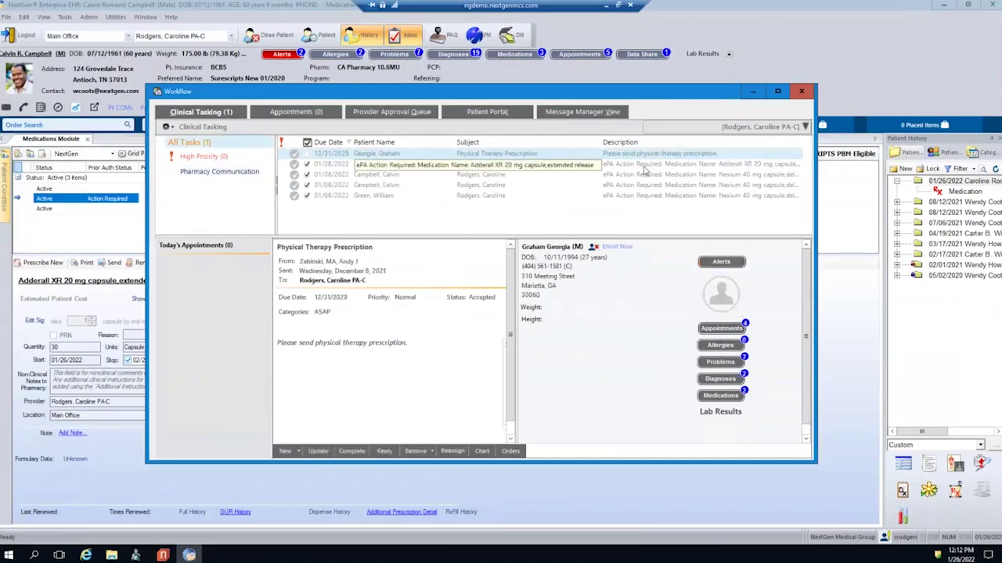
Show the NP-C provider's clinical tasks and open ePA management from the completed Adderall XR action-required task dated 01/29/2022.
click(783, 127)
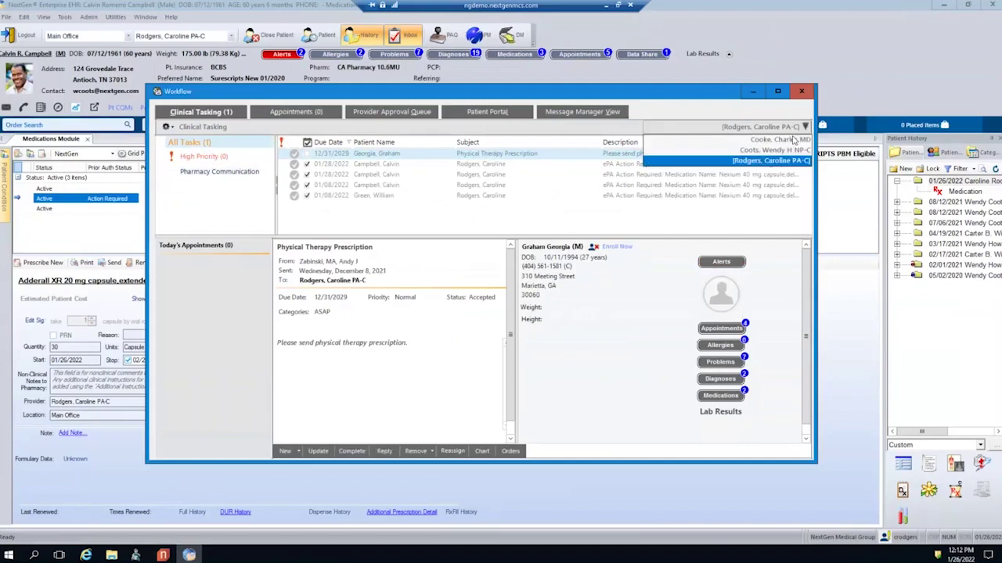
click(777, 149)
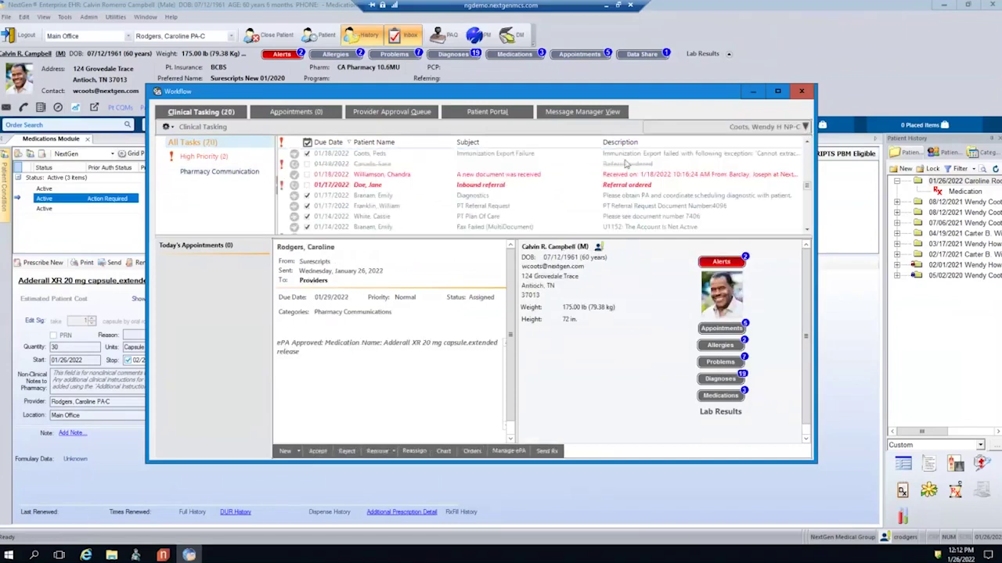
click(644, 175)
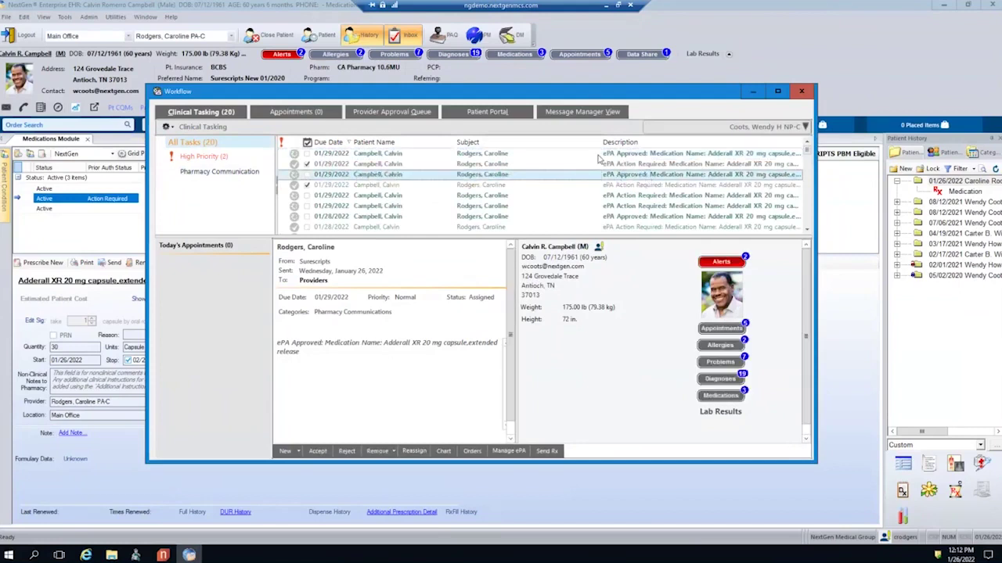
click(615, 164)
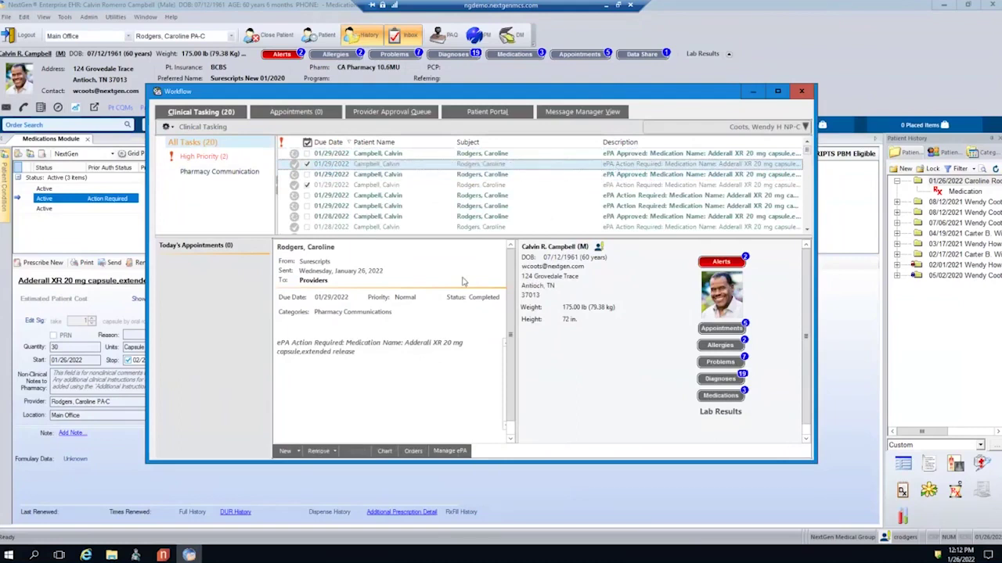
click(450, 452)
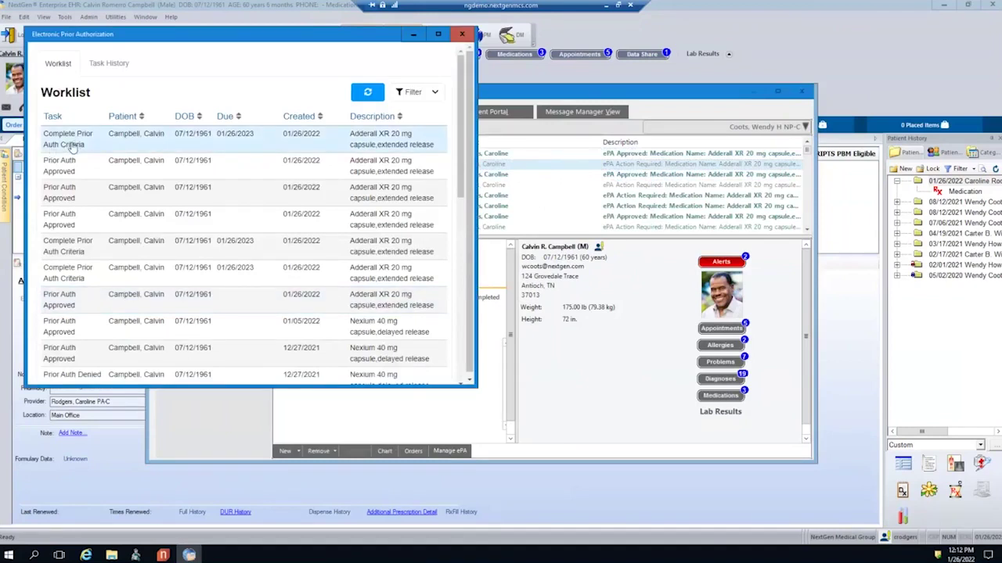
Open the first Complete Prior Auth Criteria task for Adderall XR 20 mg, review the request details, and start its questionnaire.
click(160, 145)
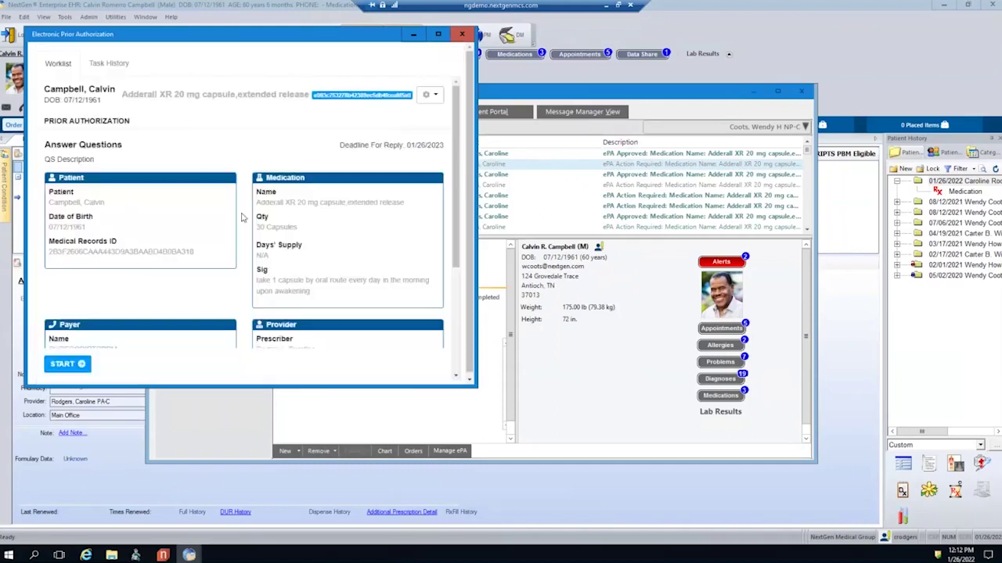
scroll(241, 271, down, 3)
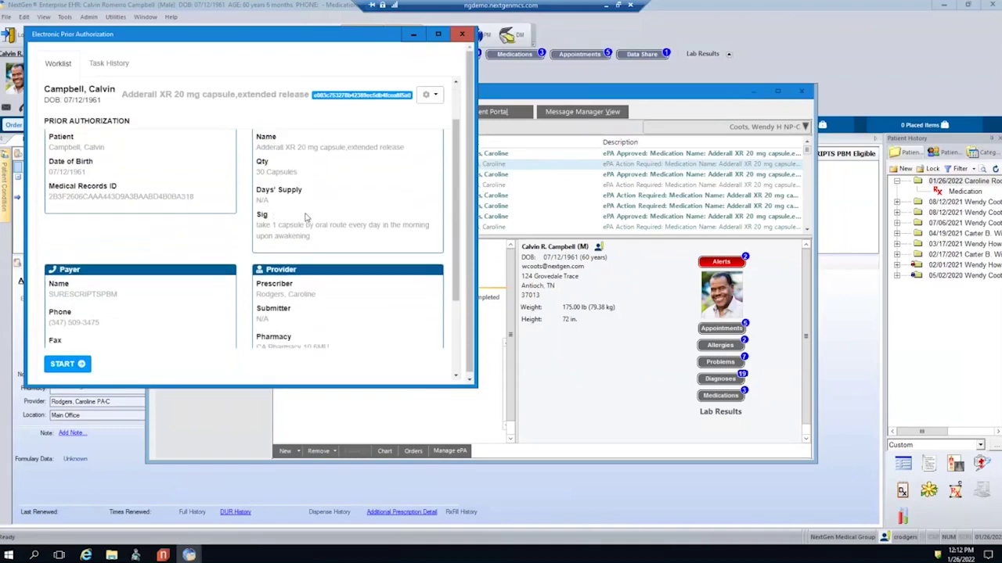
scroll(215, 270, down, 5)
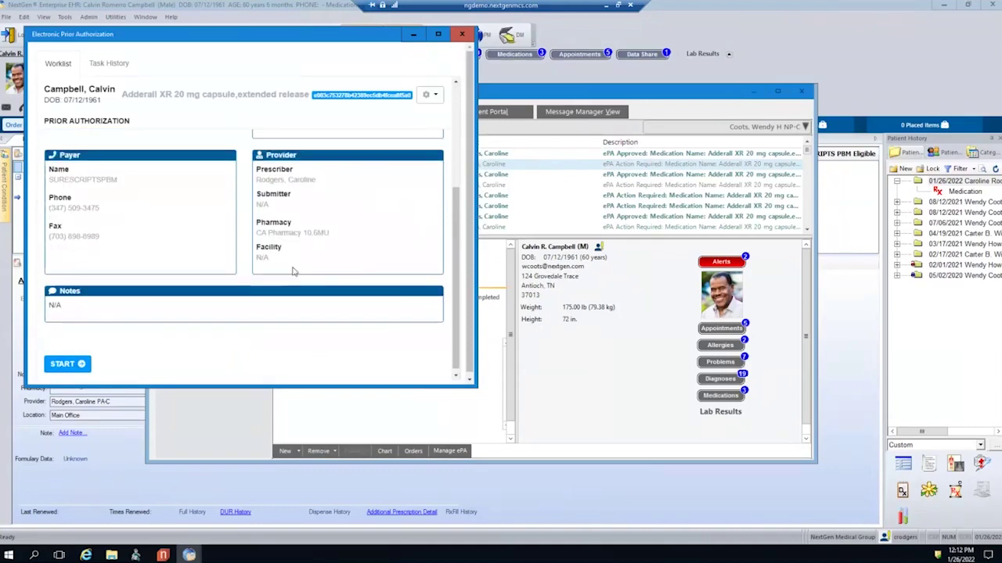
click(79, 364)
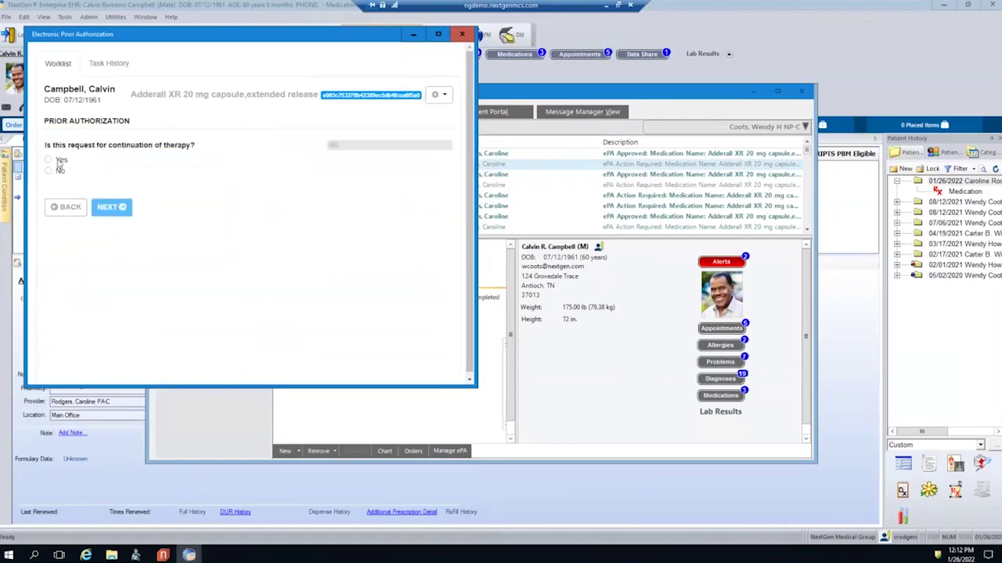
Answer Yes to continuation of therapy, Attention-deficit disorder as the diagnosis, and Yes to failure or intolerance of amphetamine/dextroamphetamine XR.
click(49, 160)
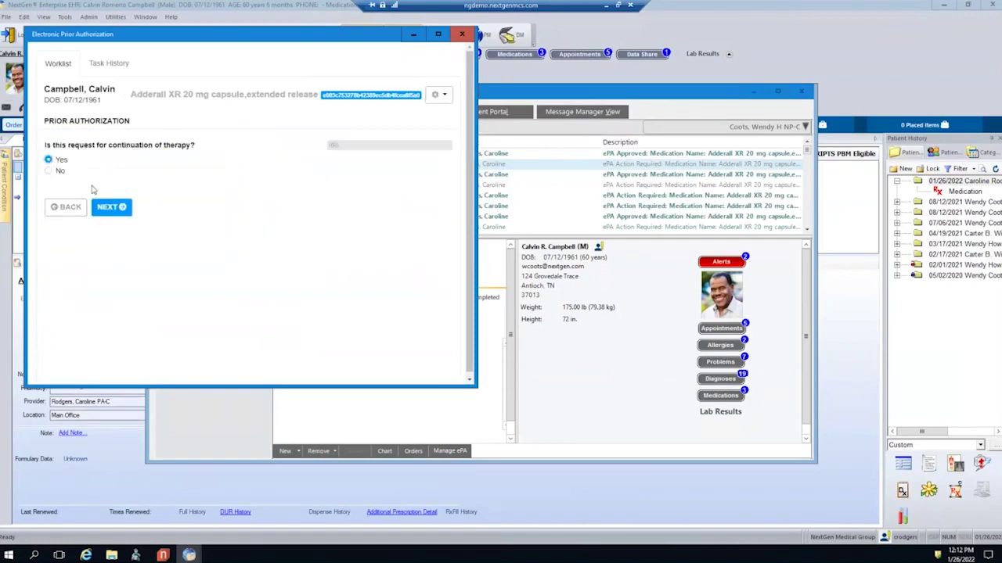
click(108, 207)
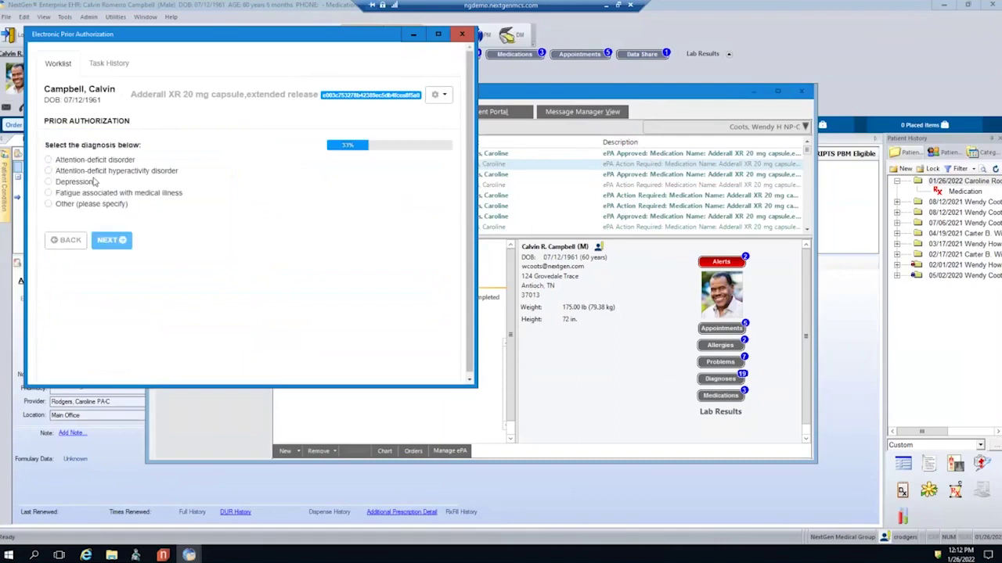
click(49, 160)
click(110, 243)
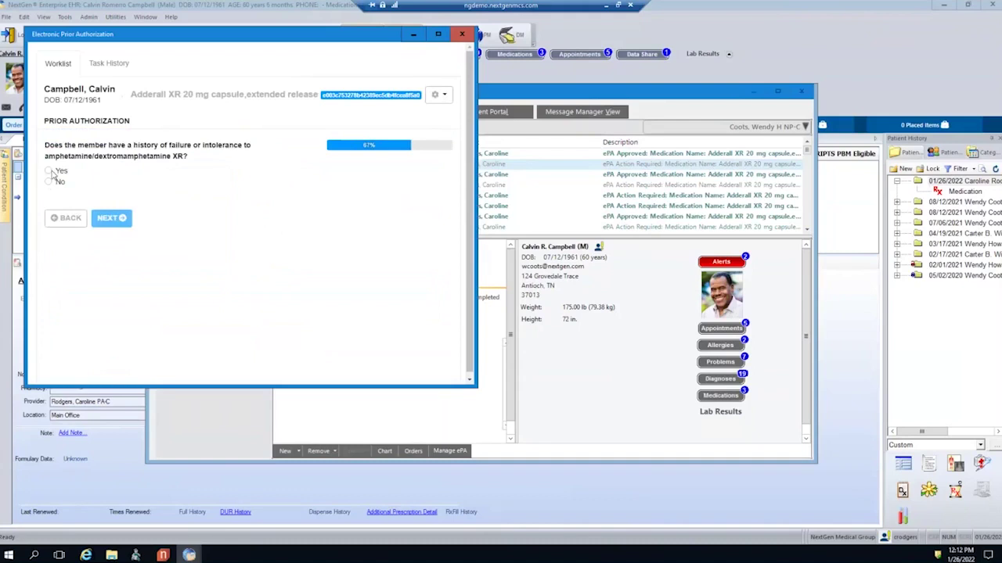
click(50, 171)
click(110, 218)
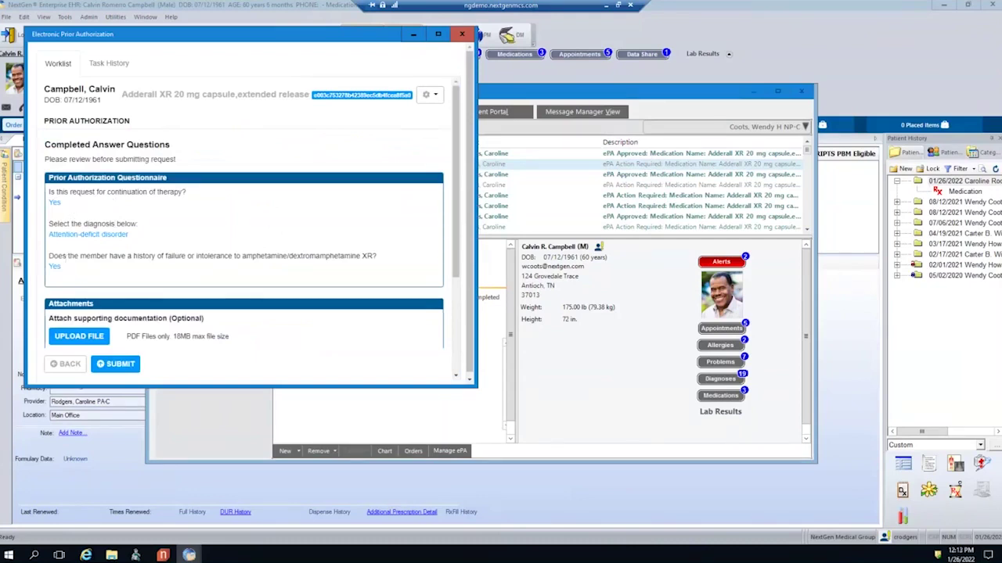
Review the completed answers with the optional attachments and comments sections, and submit the prior authorization request.
scroll(242, 328, down, 3)
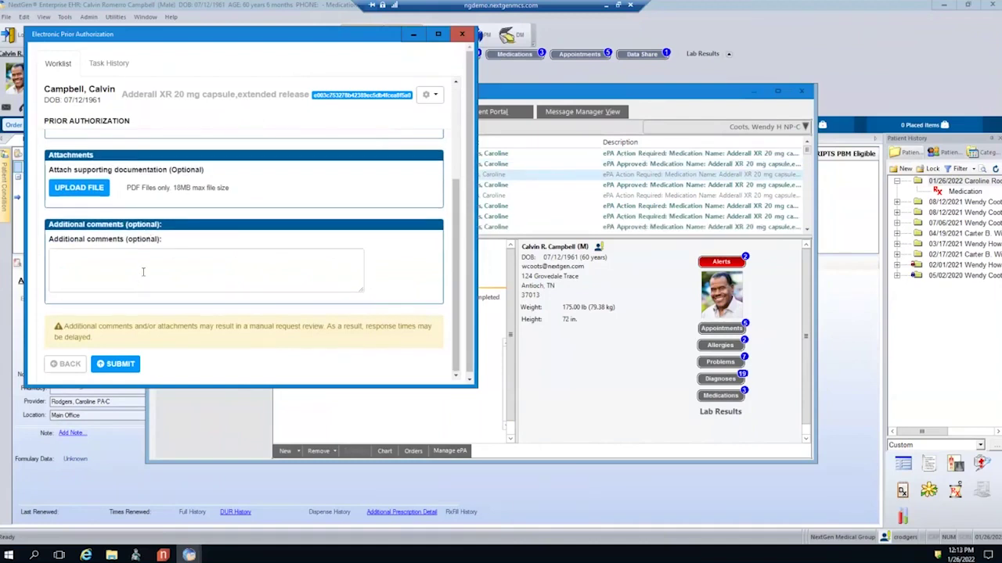
scroll(143, 271, up, 5)
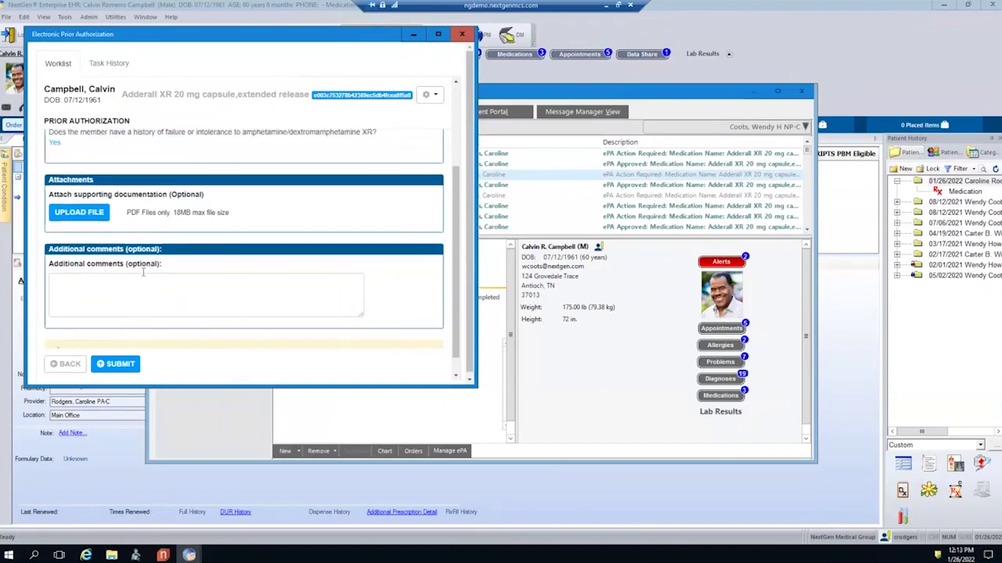
click(123, 364)
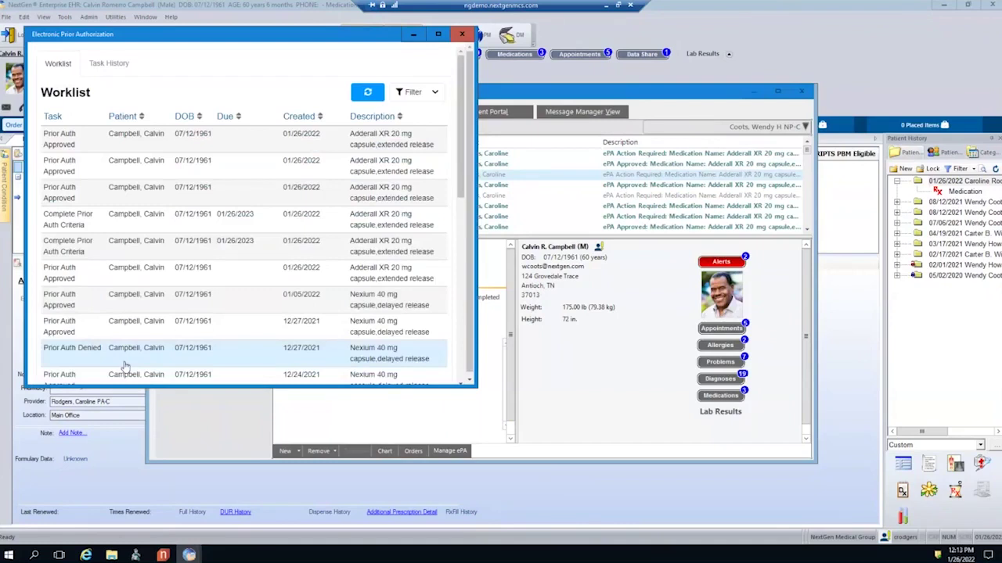
Leave the prior authorization manager, view the ePA Approved task for Adderall XR due 01/29/2022, and close the inbox.
click(462, 37)
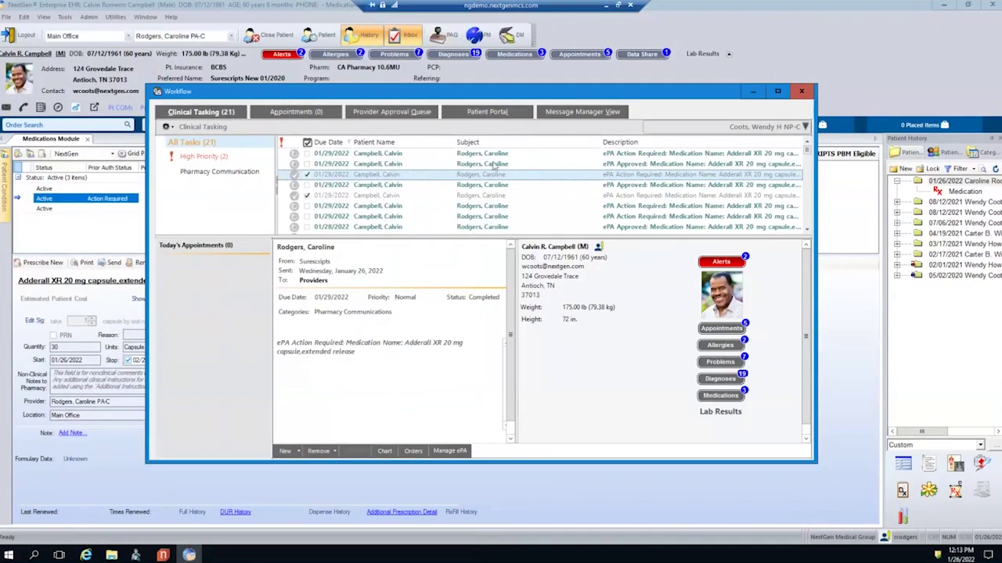
click(611, 185)
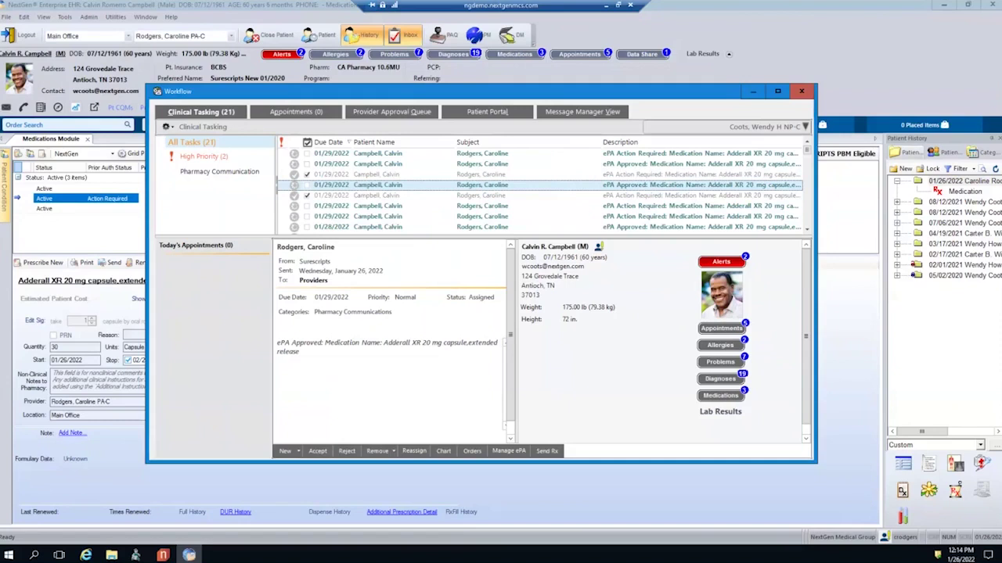
click(802, 91)
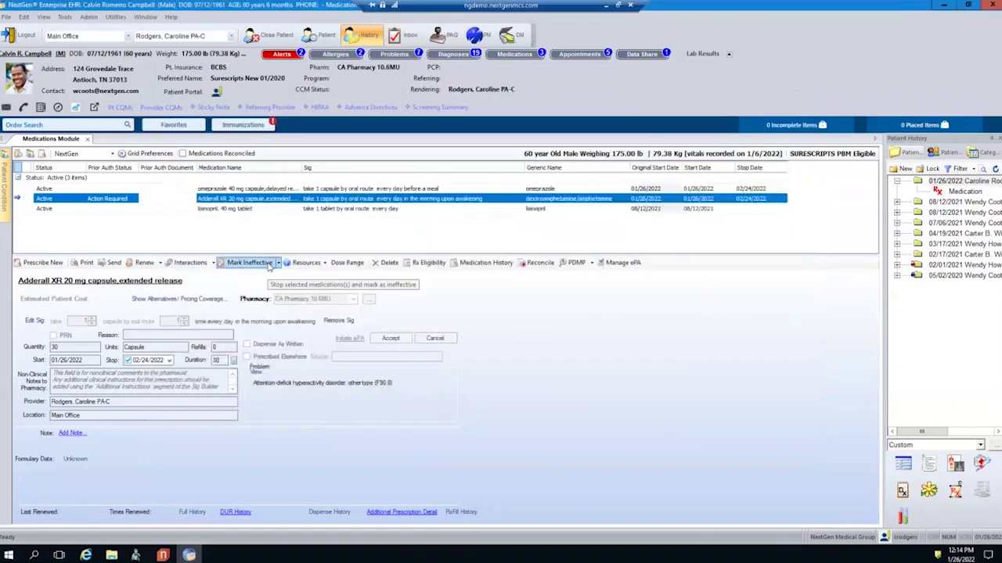
Open the overall ePA management from the main application, view its worklist and task history, and close it.
click(45, 17)
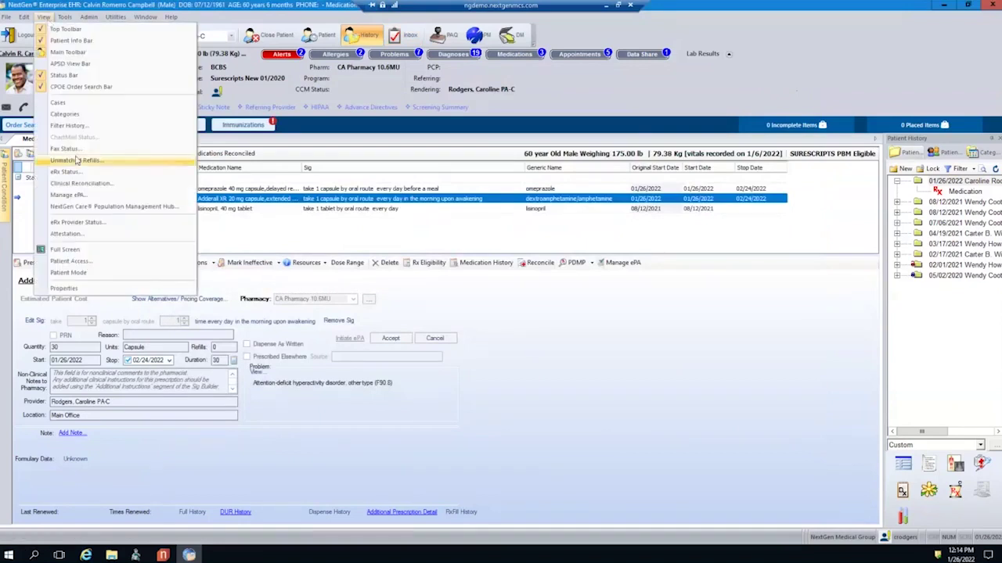
click(82, 196)
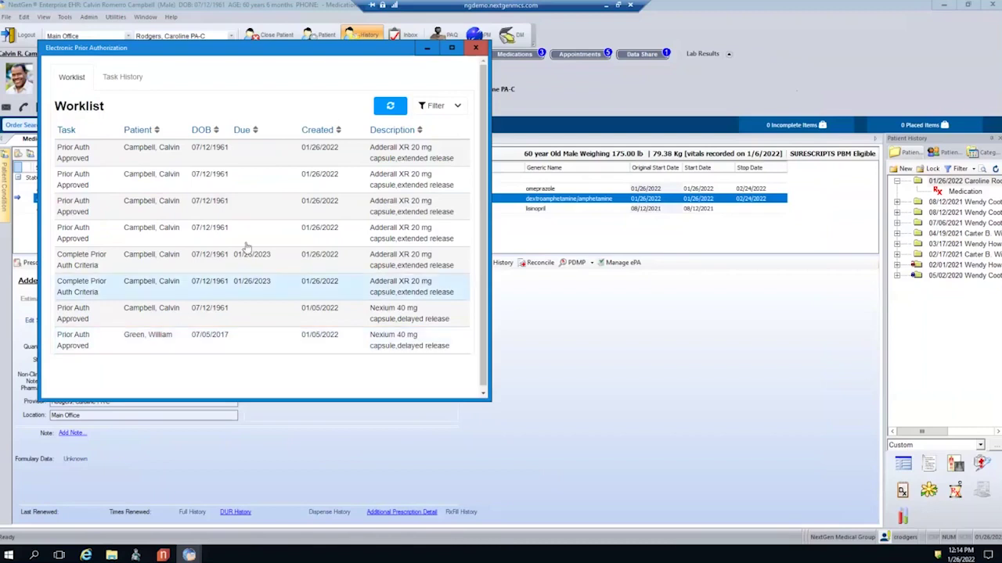
click(143, 79)
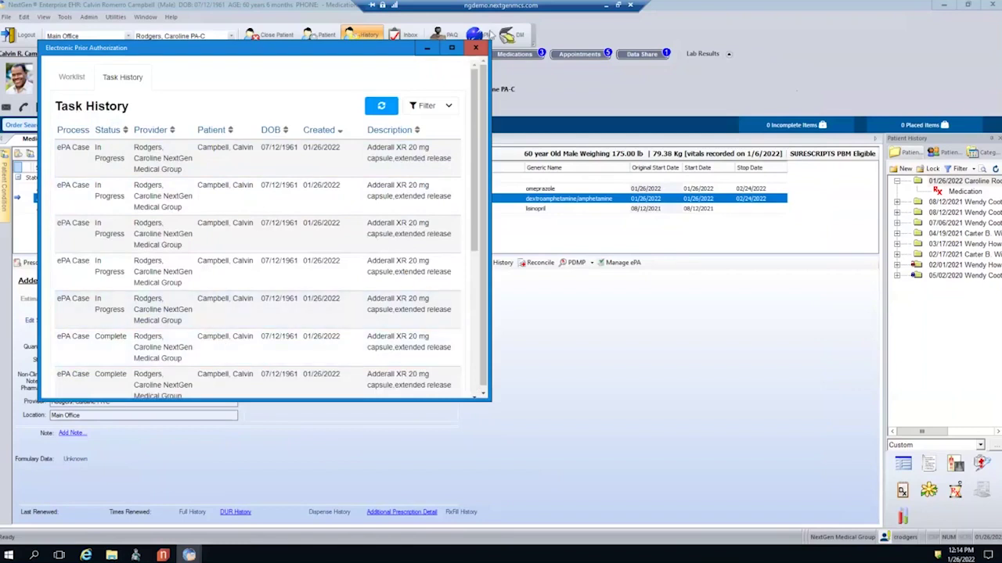
click(479, 48)
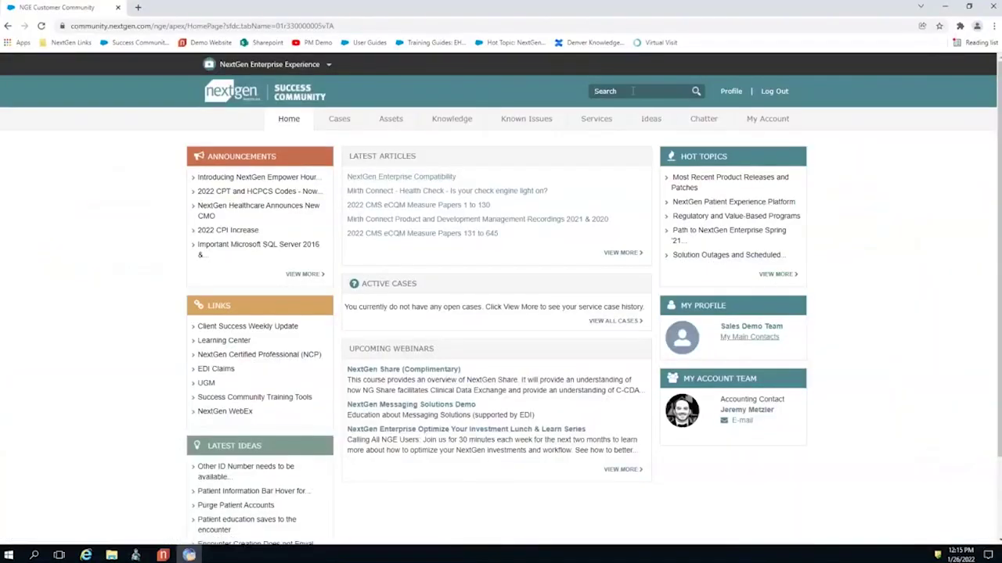
click(633, 91)
text(rtpm)
key(Return)
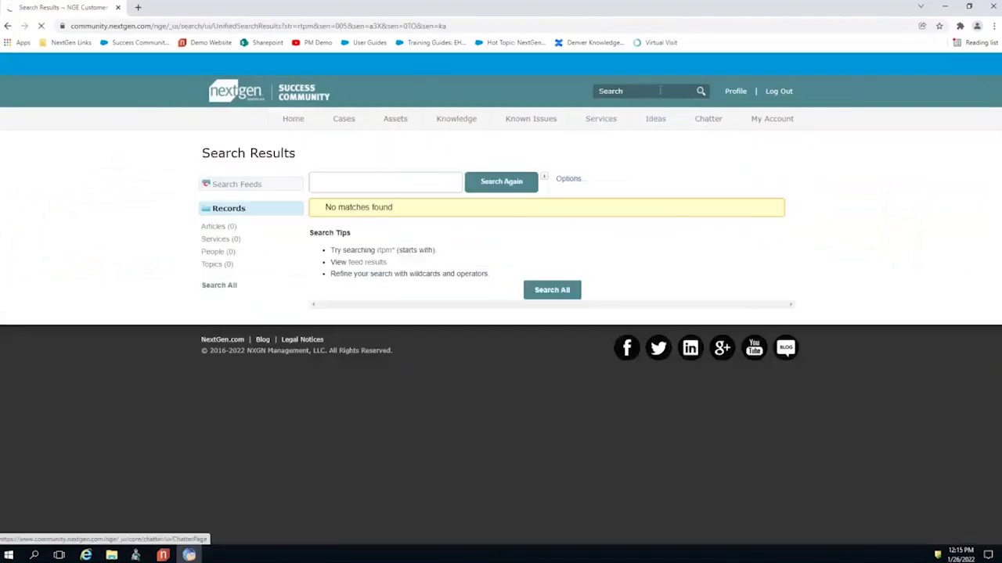
Search the NextGen Success Community for rtpb and open the article "Which PBMs Are Active With Real Time Prescription Benefit".
click(639, 90)
text(rtpb)
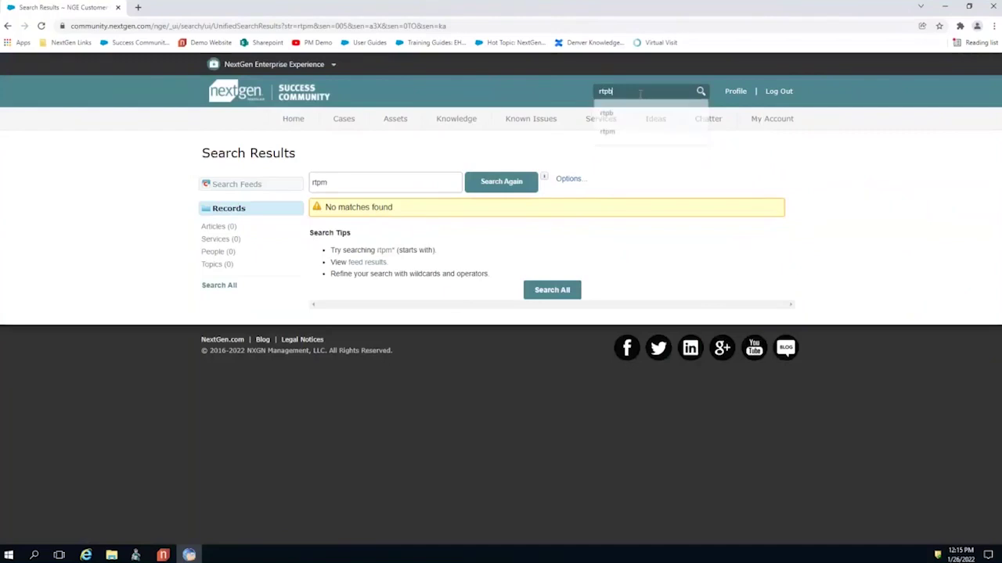
key(Return)
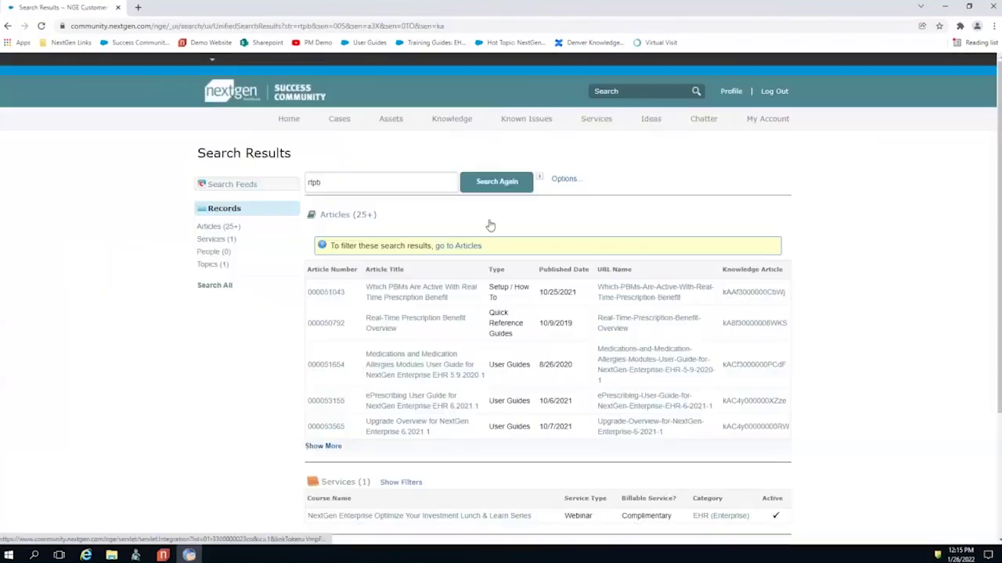
click(416, 302)
Examine the article's table of PBMs and health plans for electronic prior auth and real-time prescription benefit support.
scroll(434, 358, down, 2)
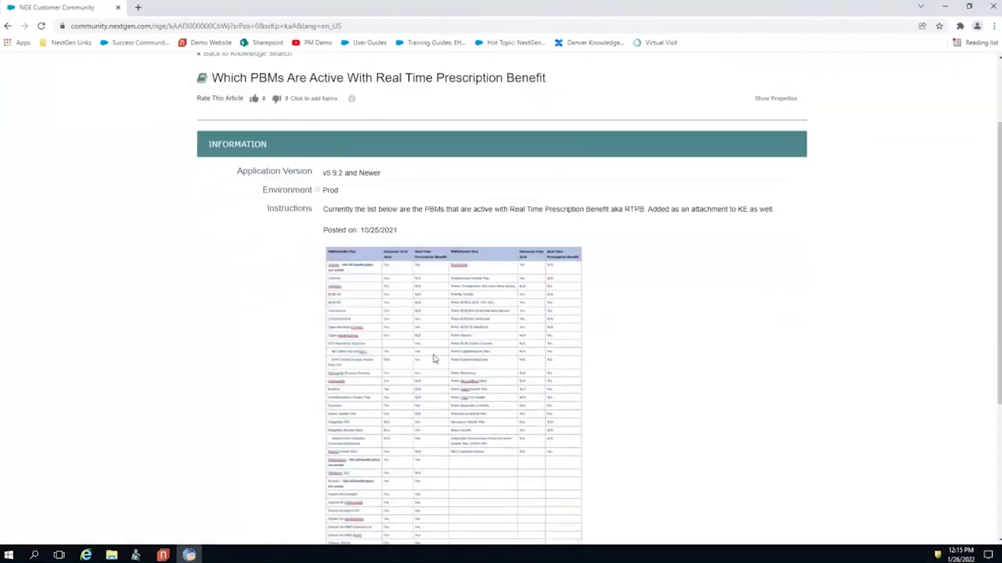
scroll(435, 358, down, 3)
ctrl+scroll(481, 326, up, 3)
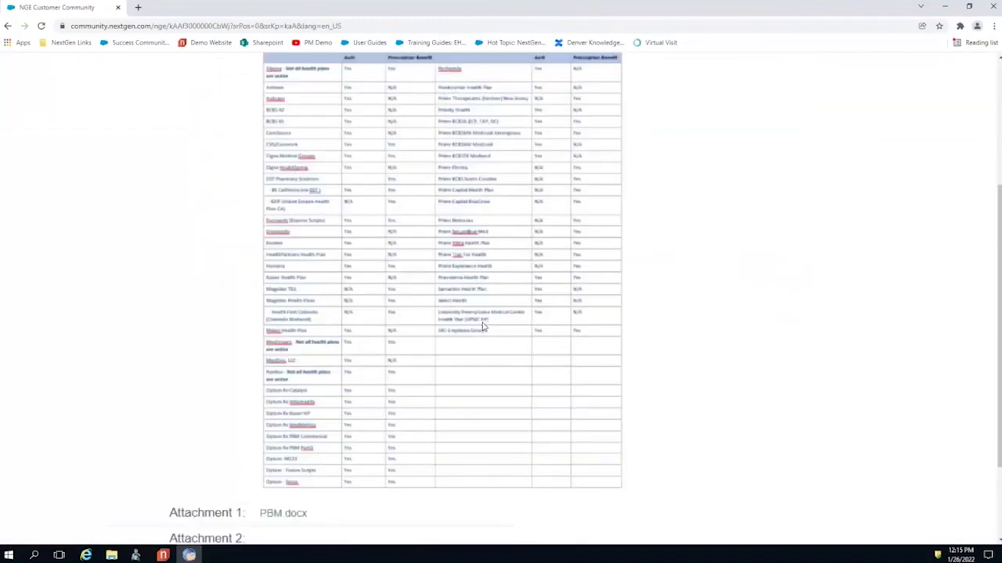
scroll(483, 327, up, 1)
scroll(482, 327, down, 1)
scroll(483, 327, up, 1)
scroll(483, 327, up, 2)
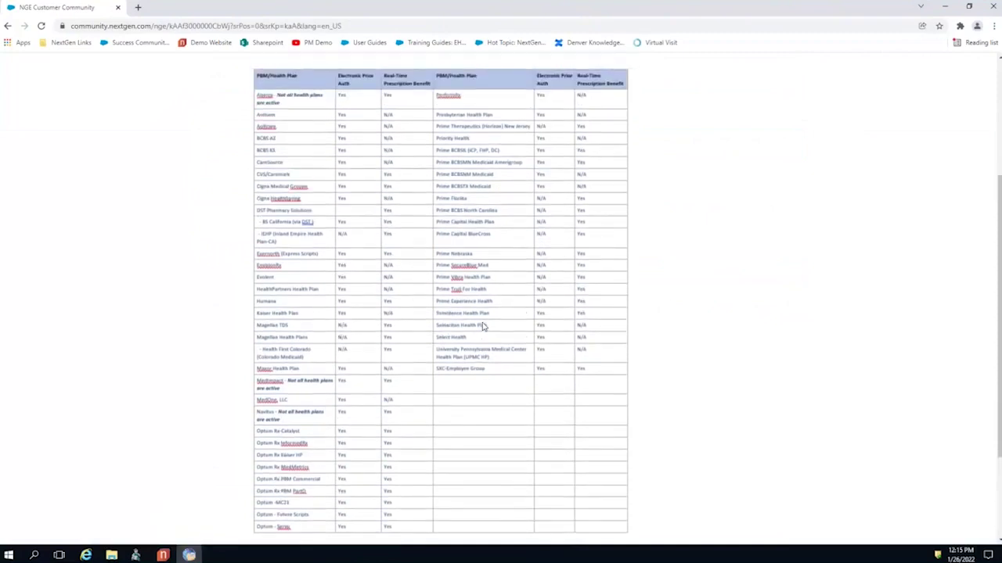
scroll(482, 327, up, 3)
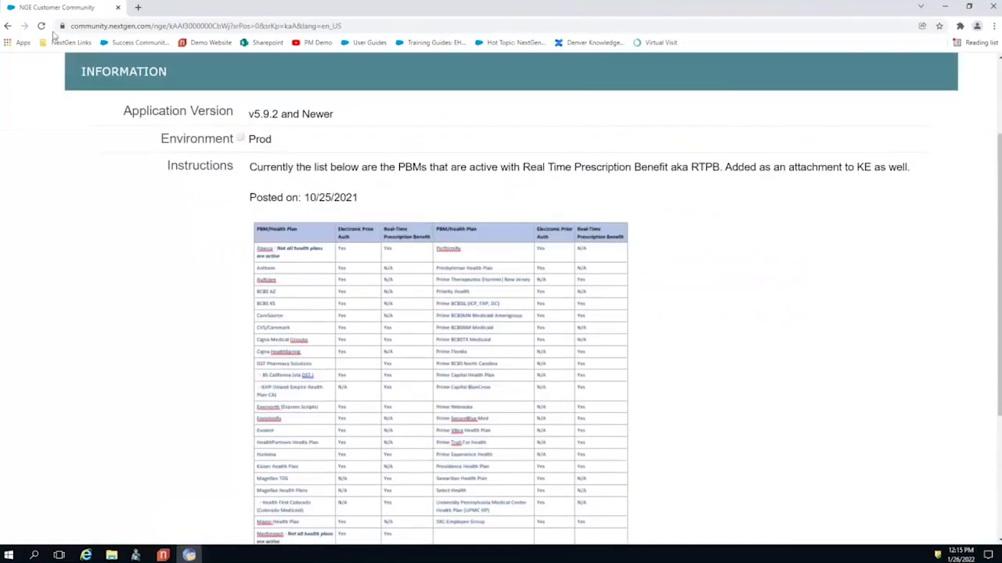
Return to the rtpb search results, switching briefly to the EHR medications module and back.
click(8, 25)
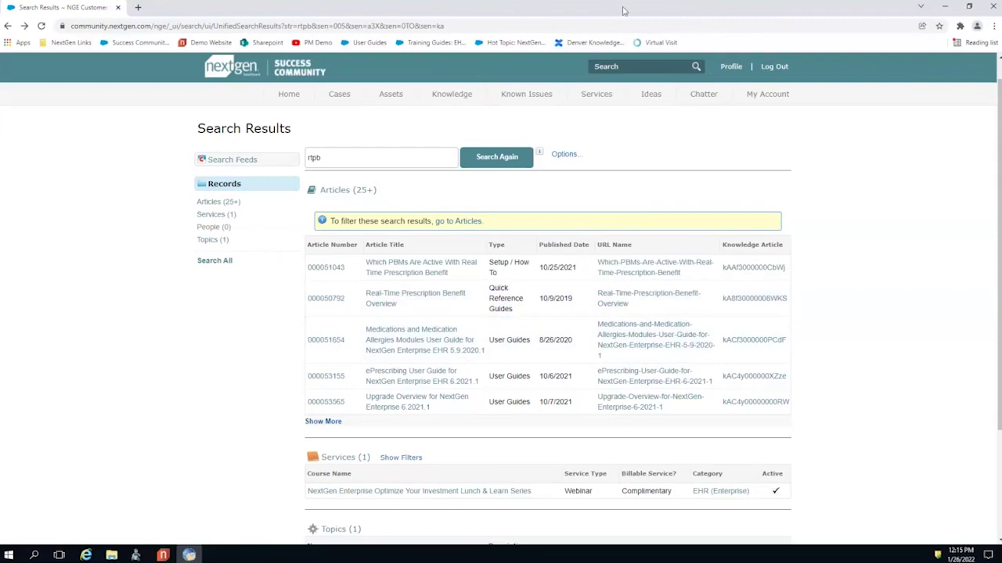
click(502, 21)
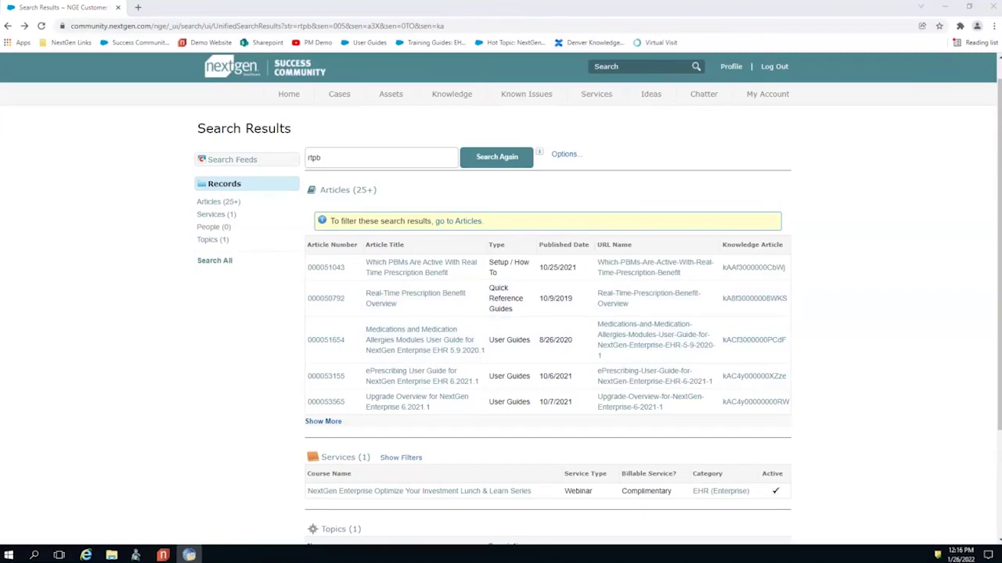
key(alt+Tab)
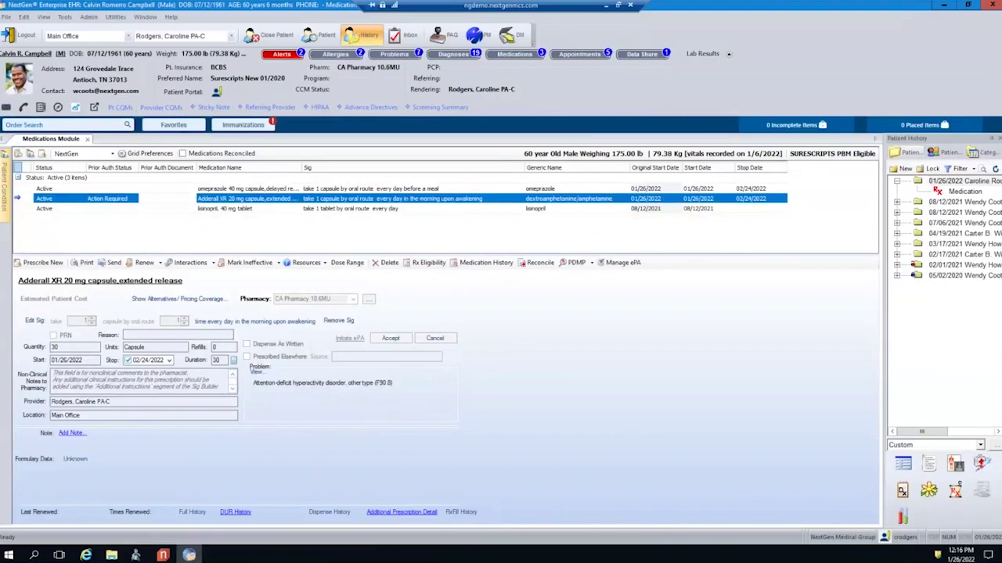
key(alt+Tab)
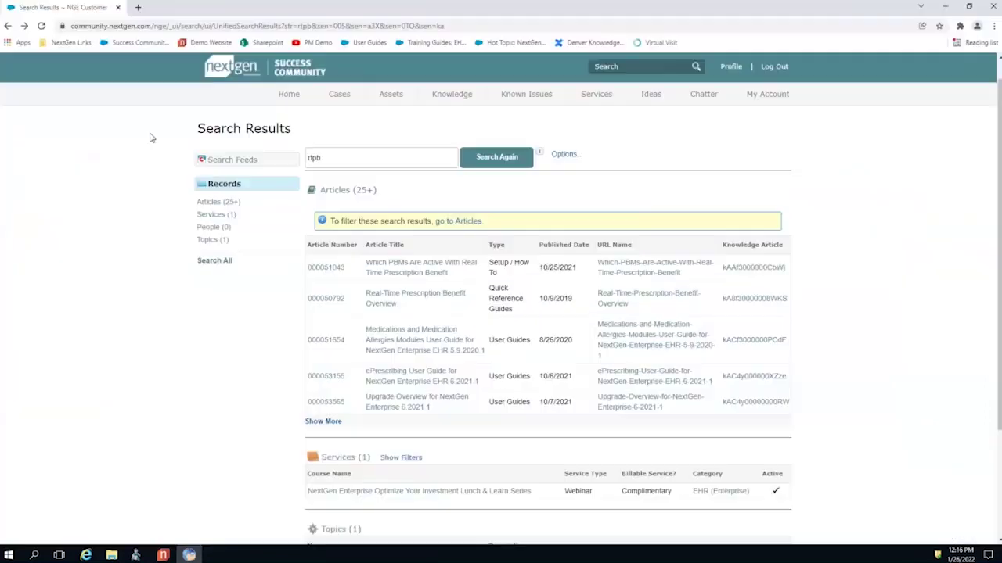
Reopen the article on PBMs active with Real Time Prescription Benefit and view its plan table enlarged.
click(423, 273)
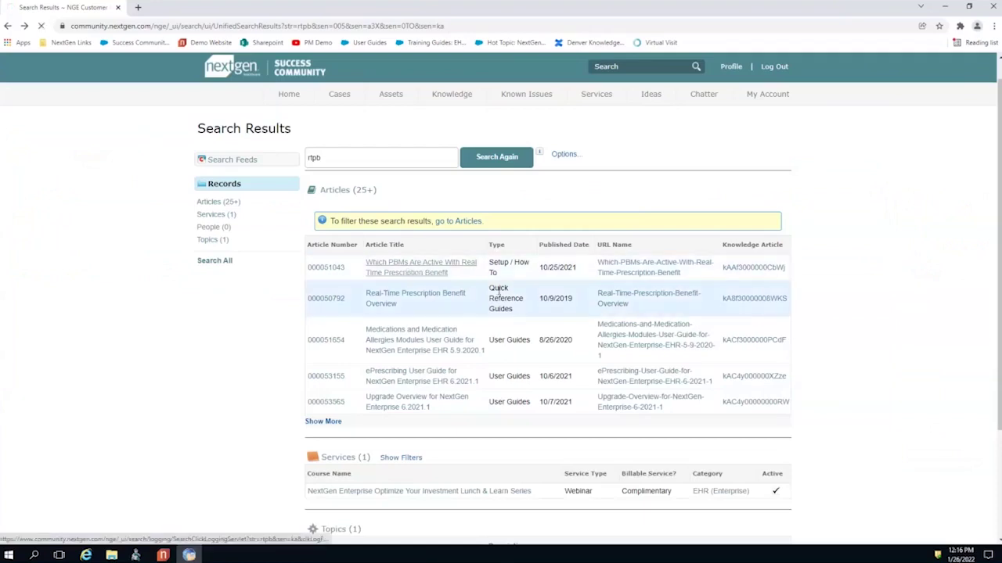
scroll(488, 325, down, 1)
scroll(488, 325, down, 2)
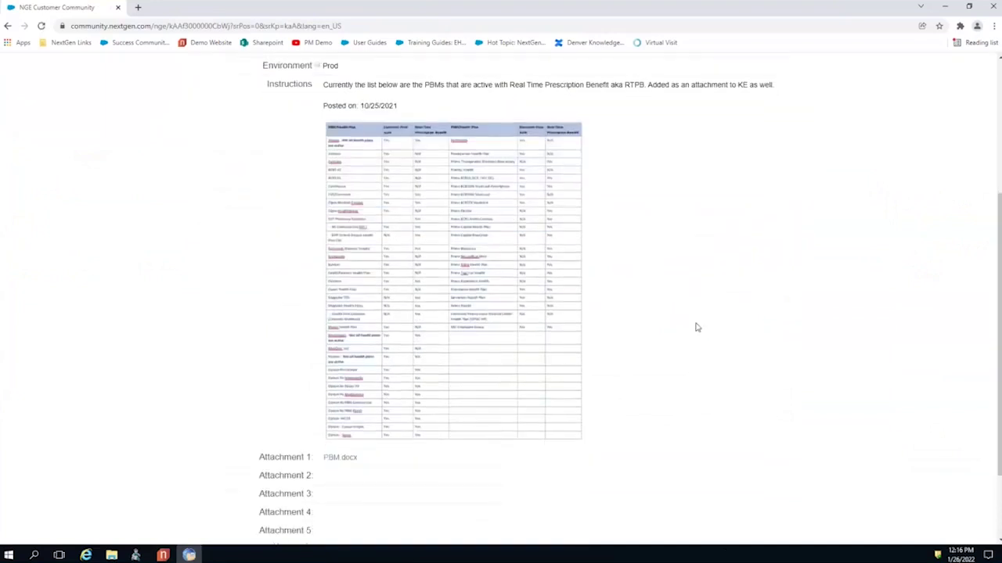
scroll(624, 299, up, 3)
scroll(624, 300, left, 1)
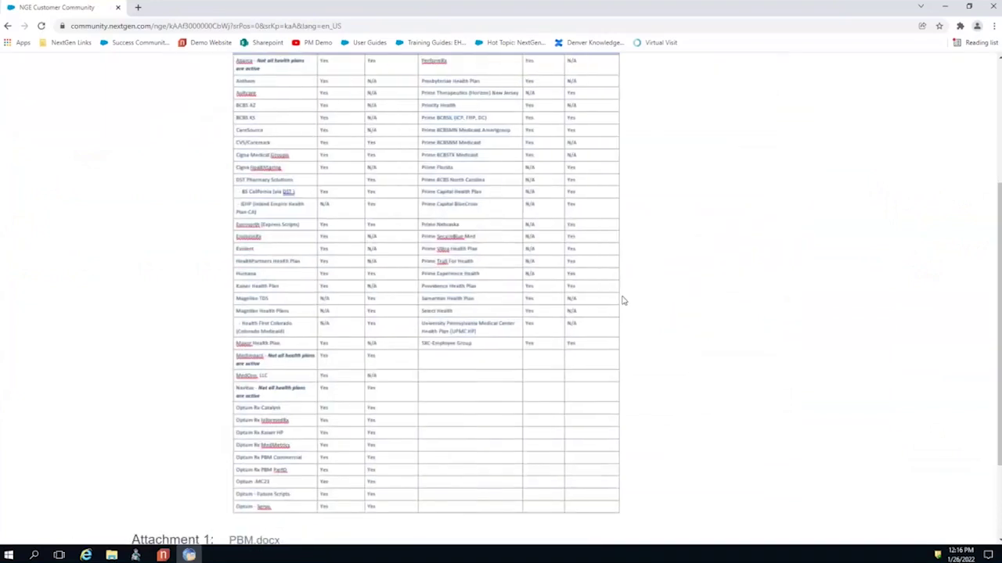